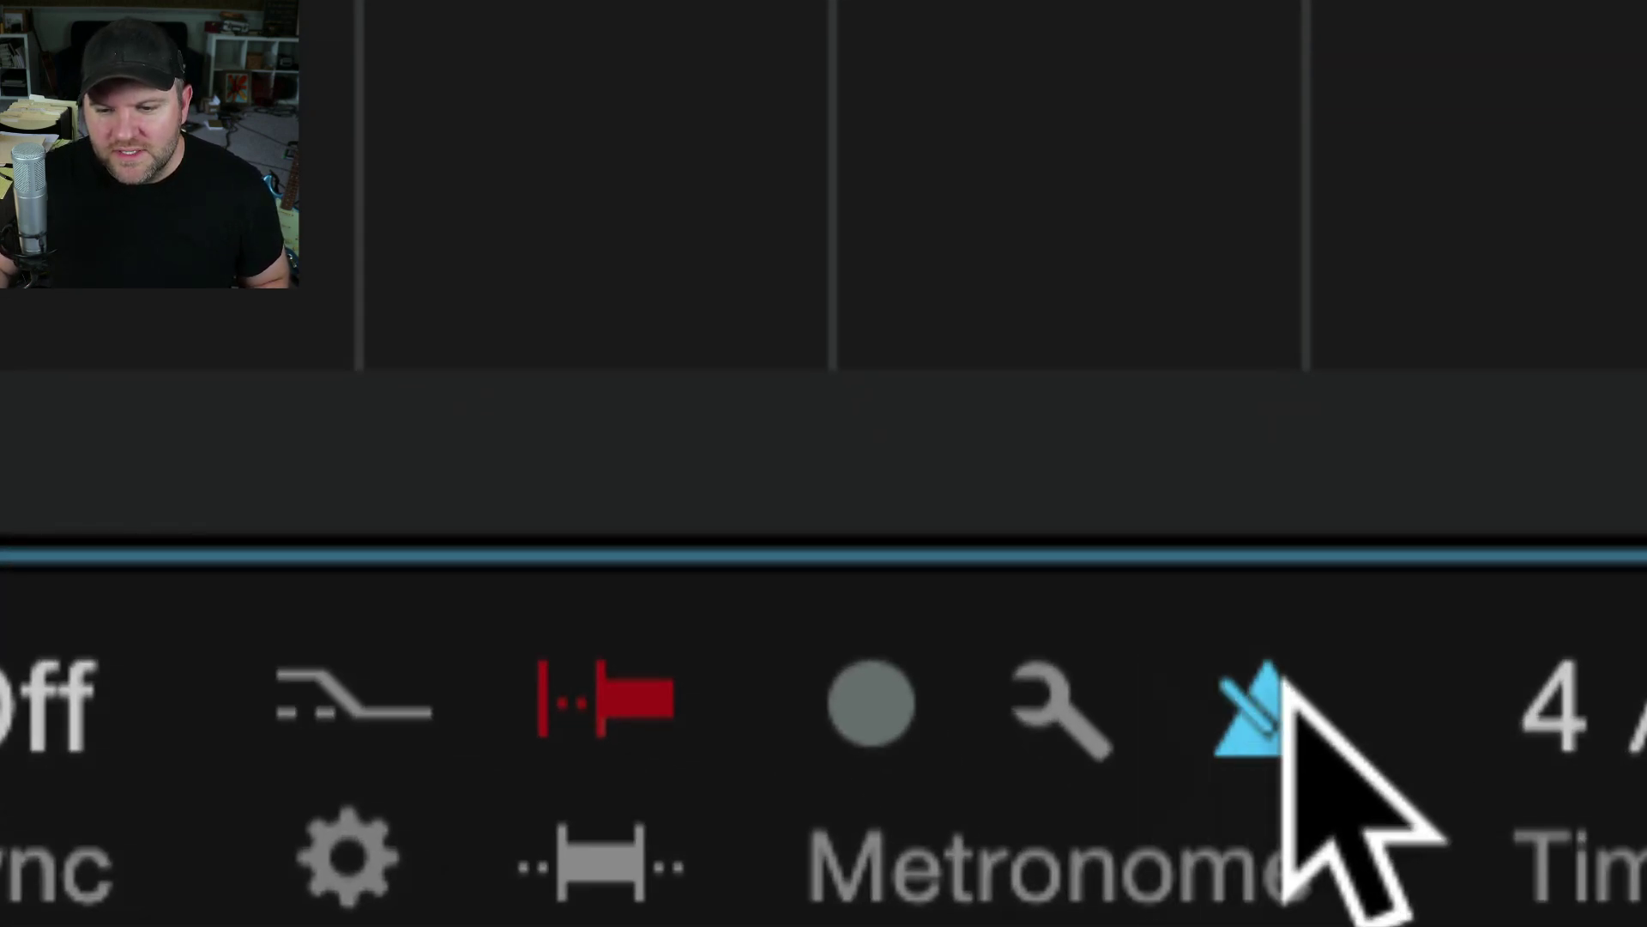
- Toggle the transport-bar metronome off and on repeatedly, finishing with the click switched off
{"action": "left_click", "coordinate": [1263, 705]}
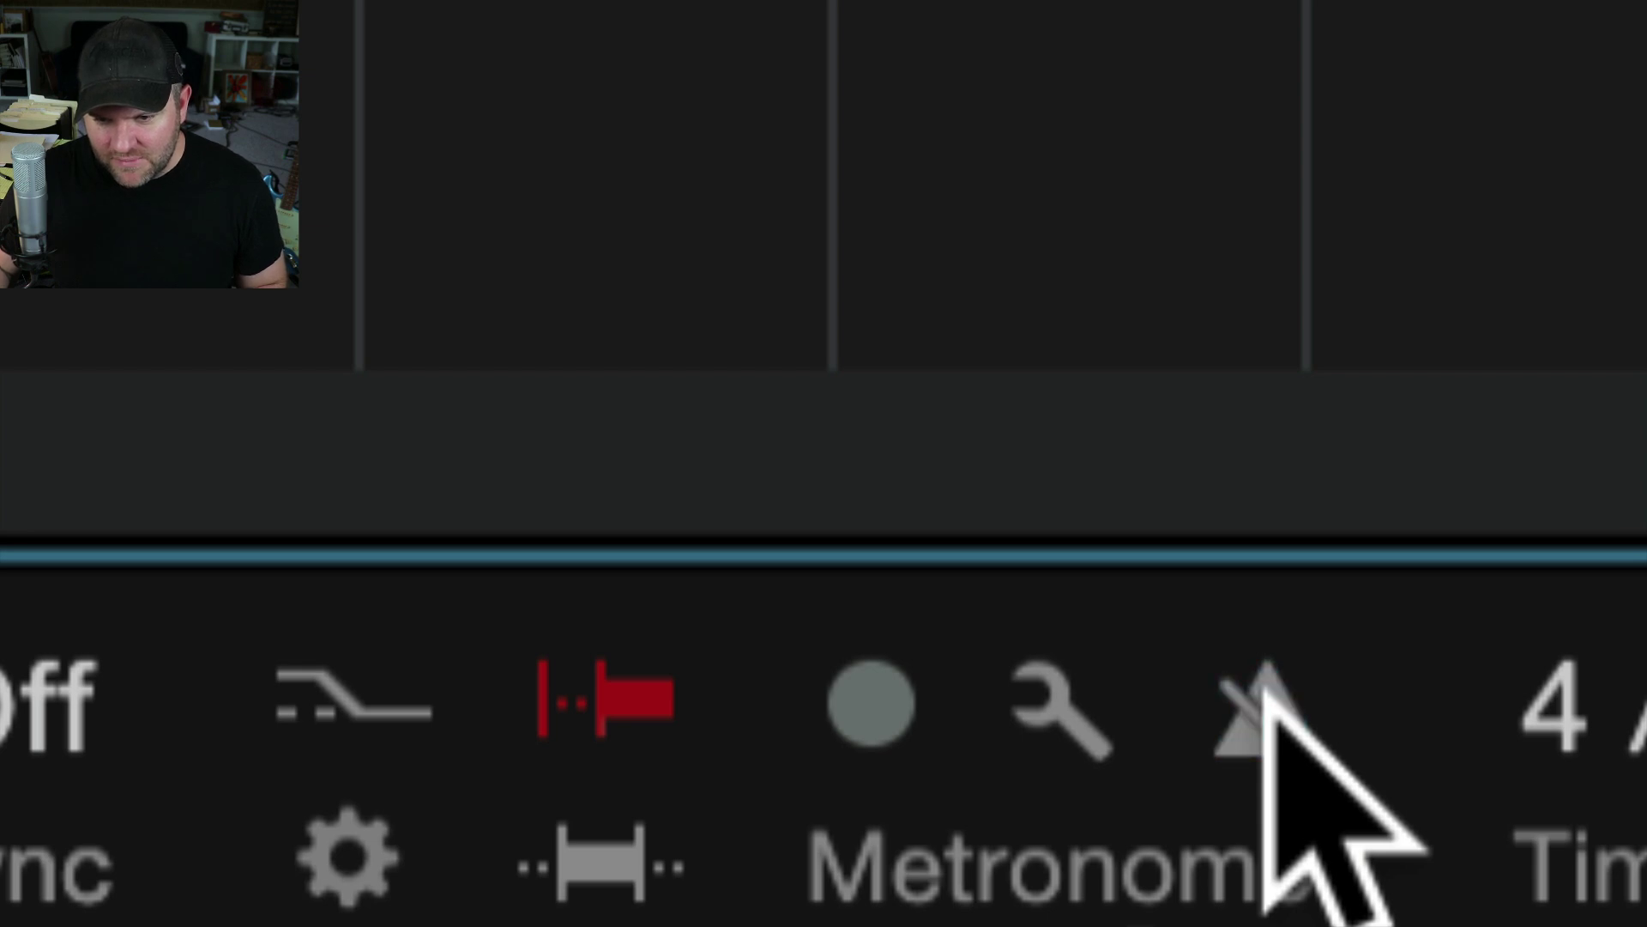
{"action": "left_click", "coordinate": [1263, 705]}
{"action": "left_click", "coordinate": [1263, 705]}
{"action": "left_click", "coordinate": [1263, 705]}
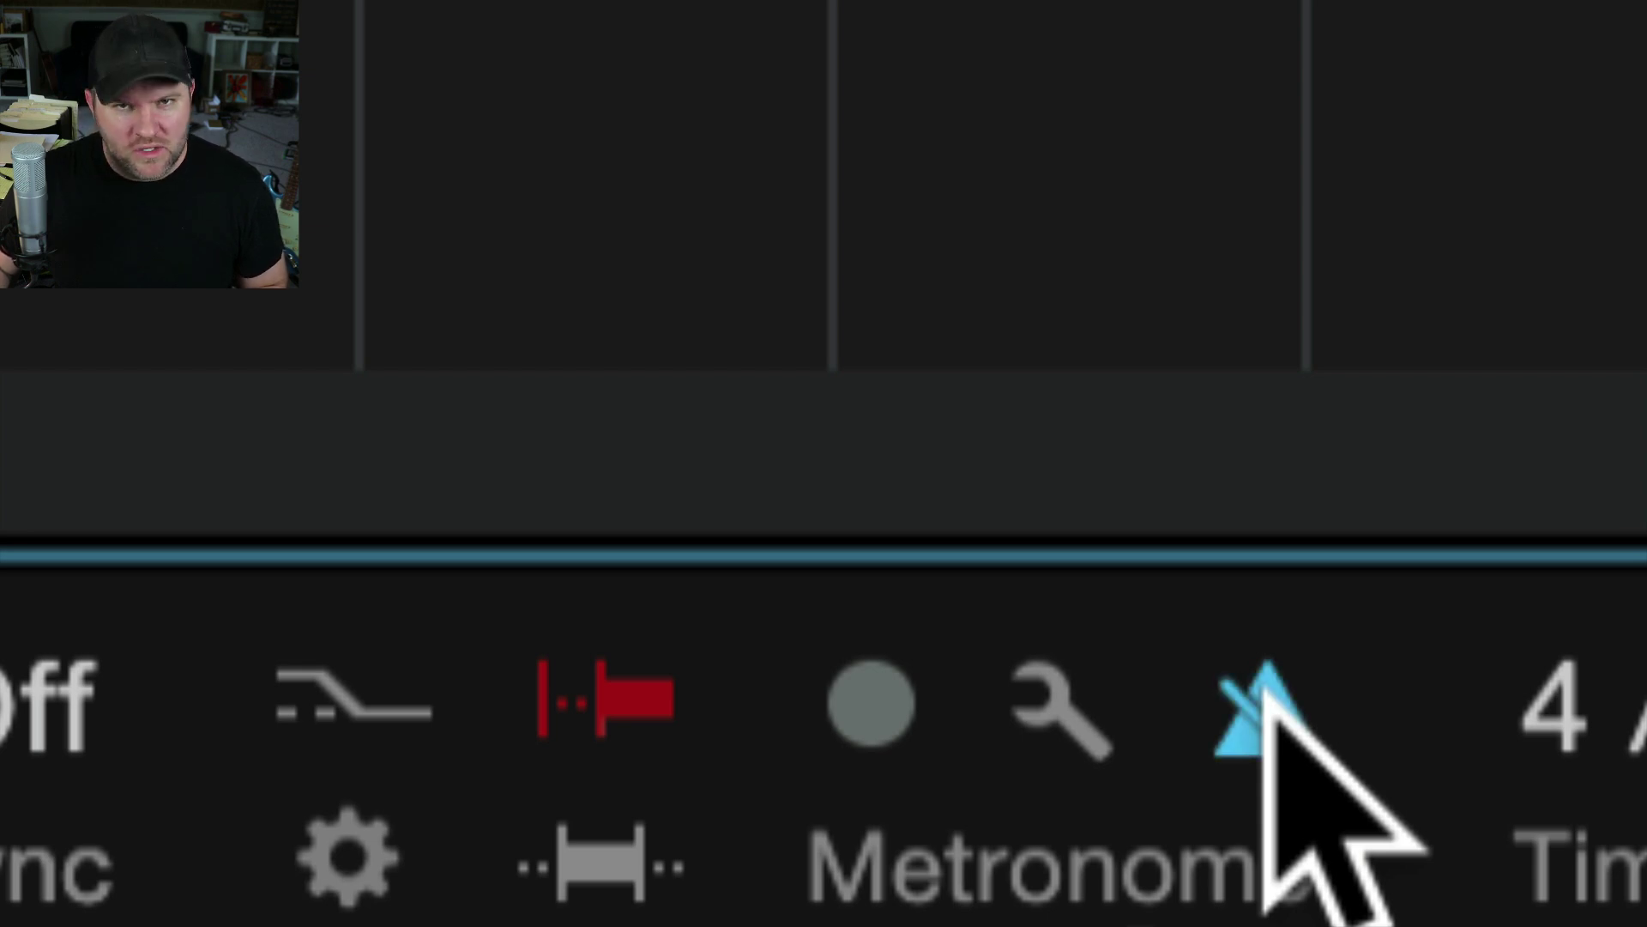
{"action": "left_click", "coordinate": [1263, 705]}
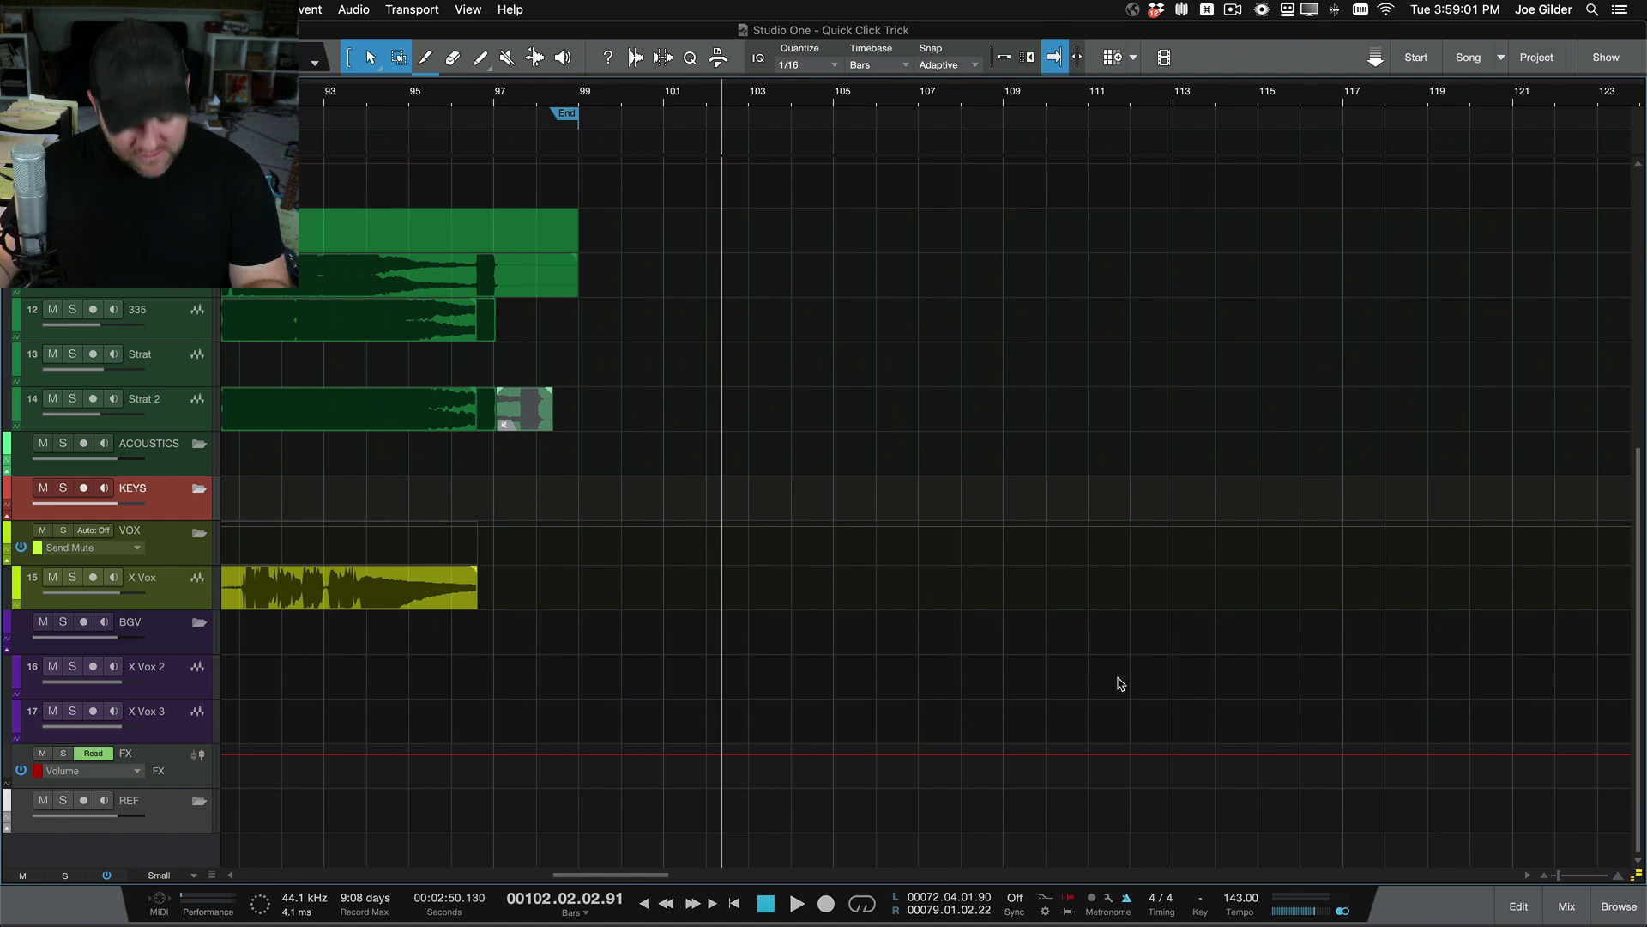
- Open the Console with F3, select Main Out, and toggle its metronome off and back on
{"action": "key", "text": "F3"}
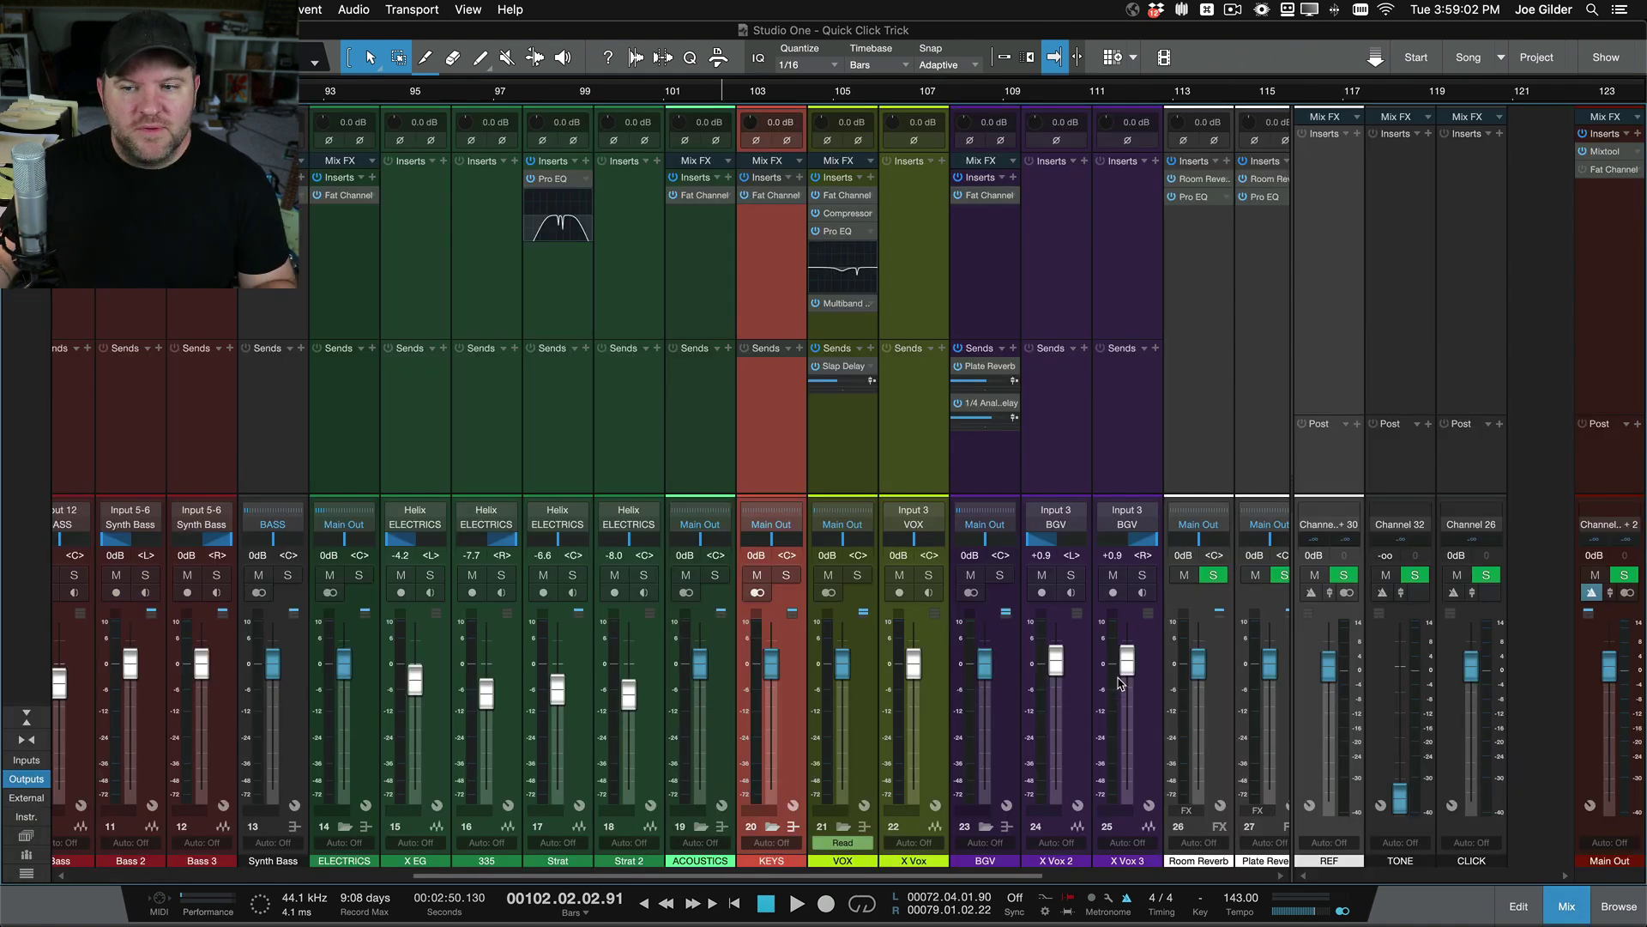
{"action": "left_click", "coordinate": [1636, 478]}
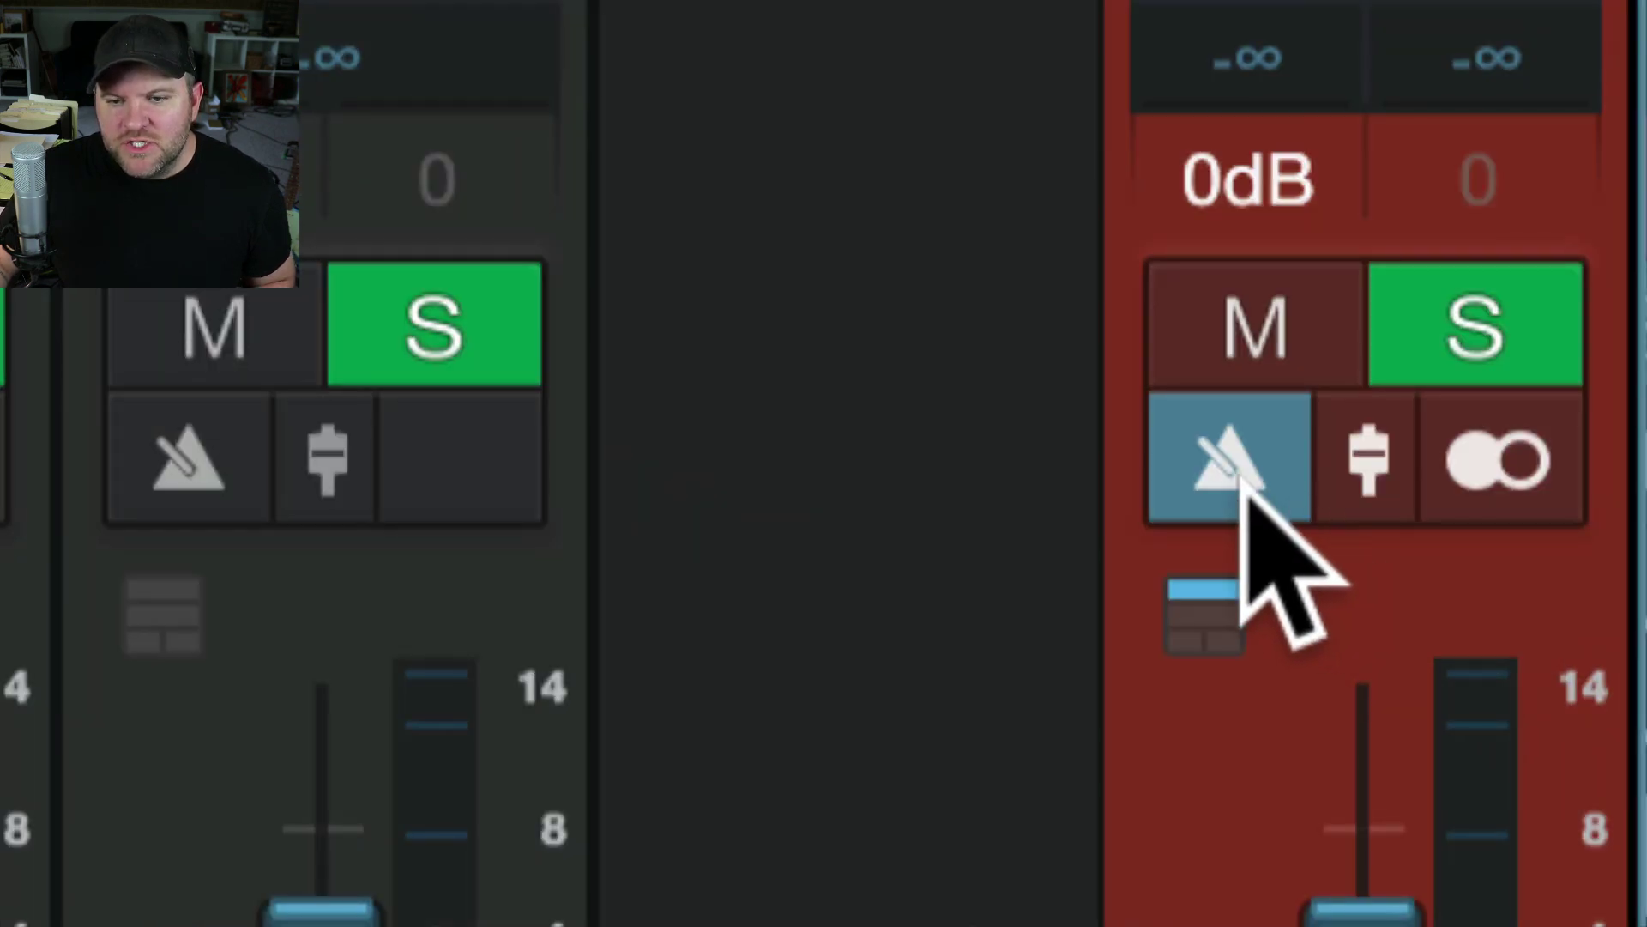
{"action": "left_click", "coordinate": [1590, 592]}
{"action": "left_click", "coordinate": [1223, 481]}
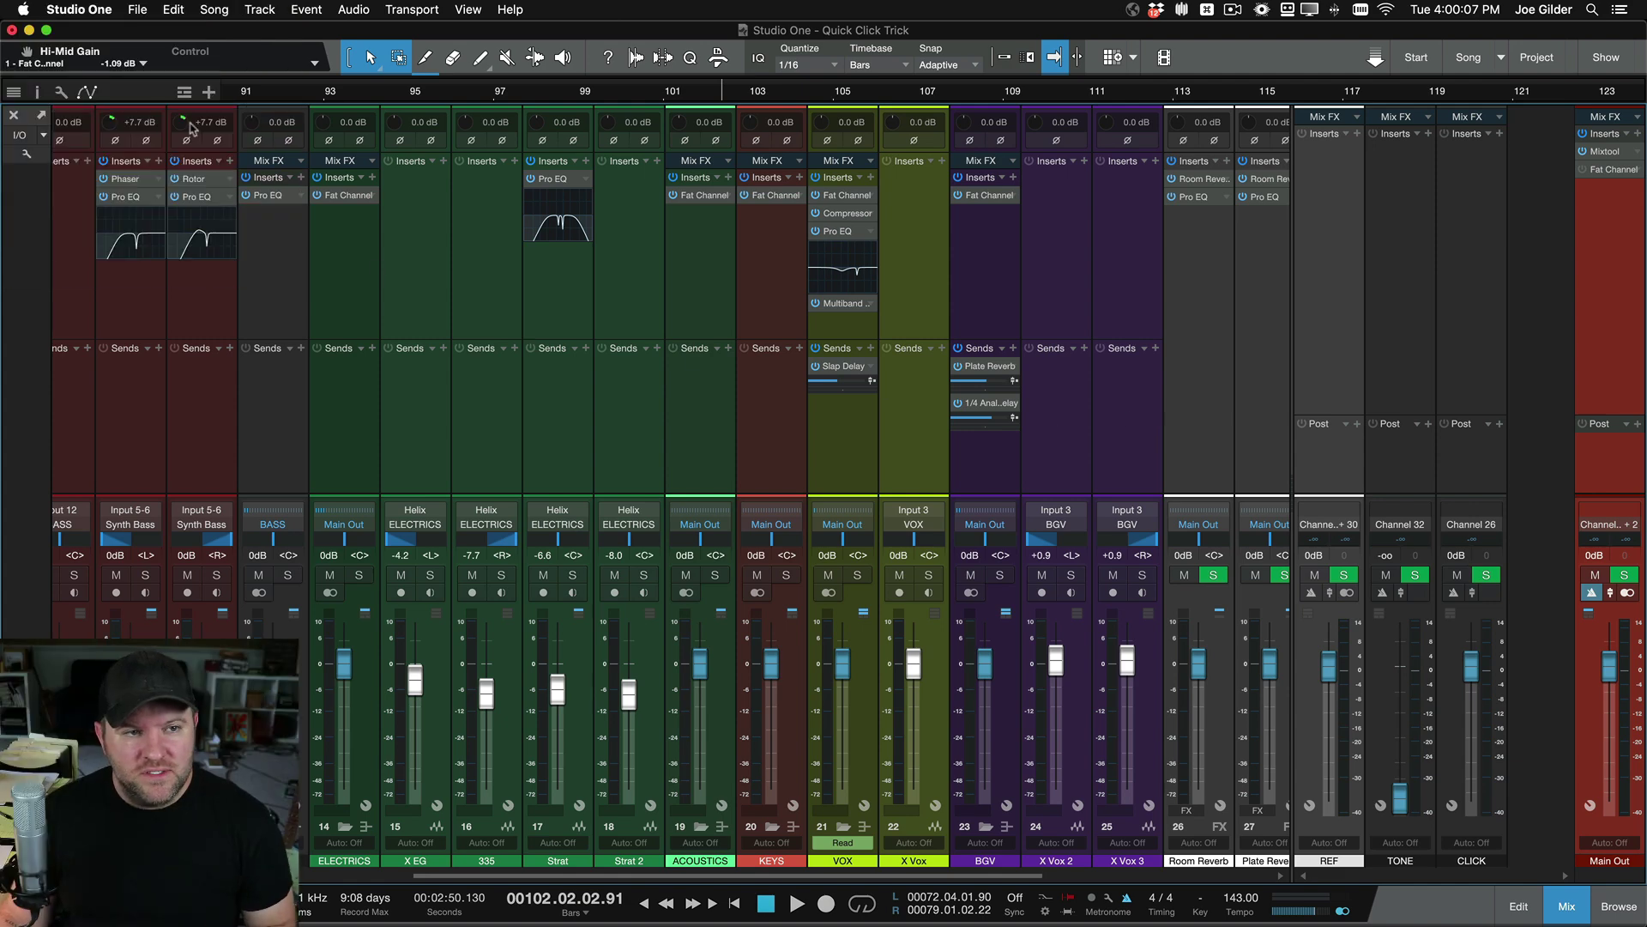
{"action": "left_click", "coordinate": [86, 5]}
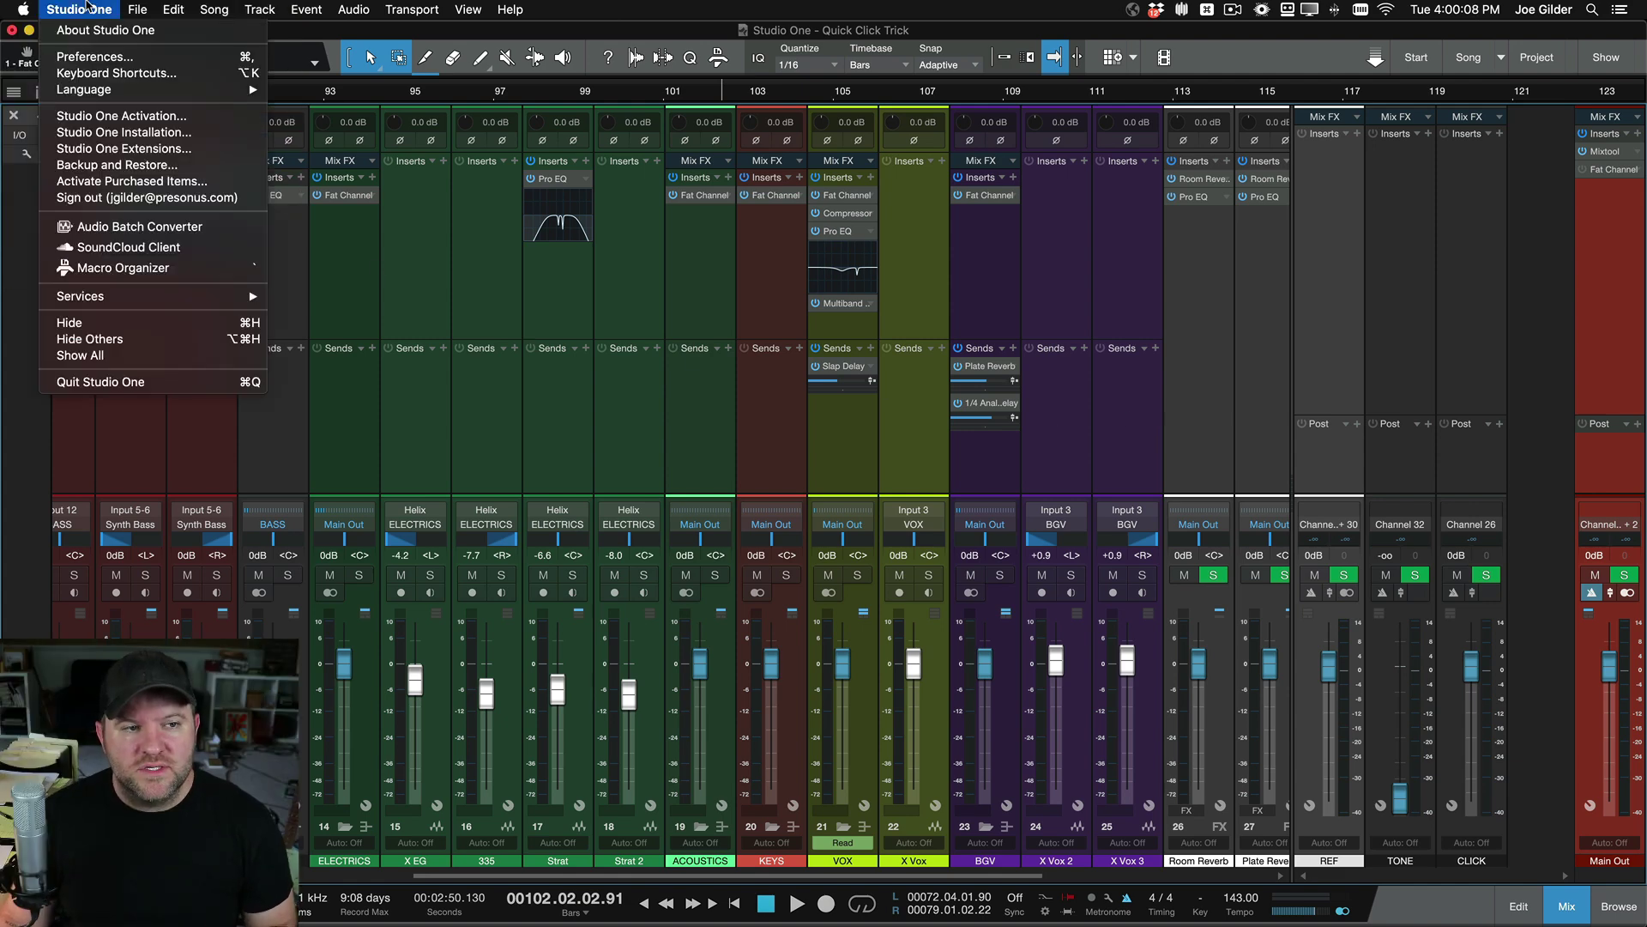
{"action": "left_click", "coordinate": [82, 57]}
{"action": "left_click", "coordinate": [794, 267]}
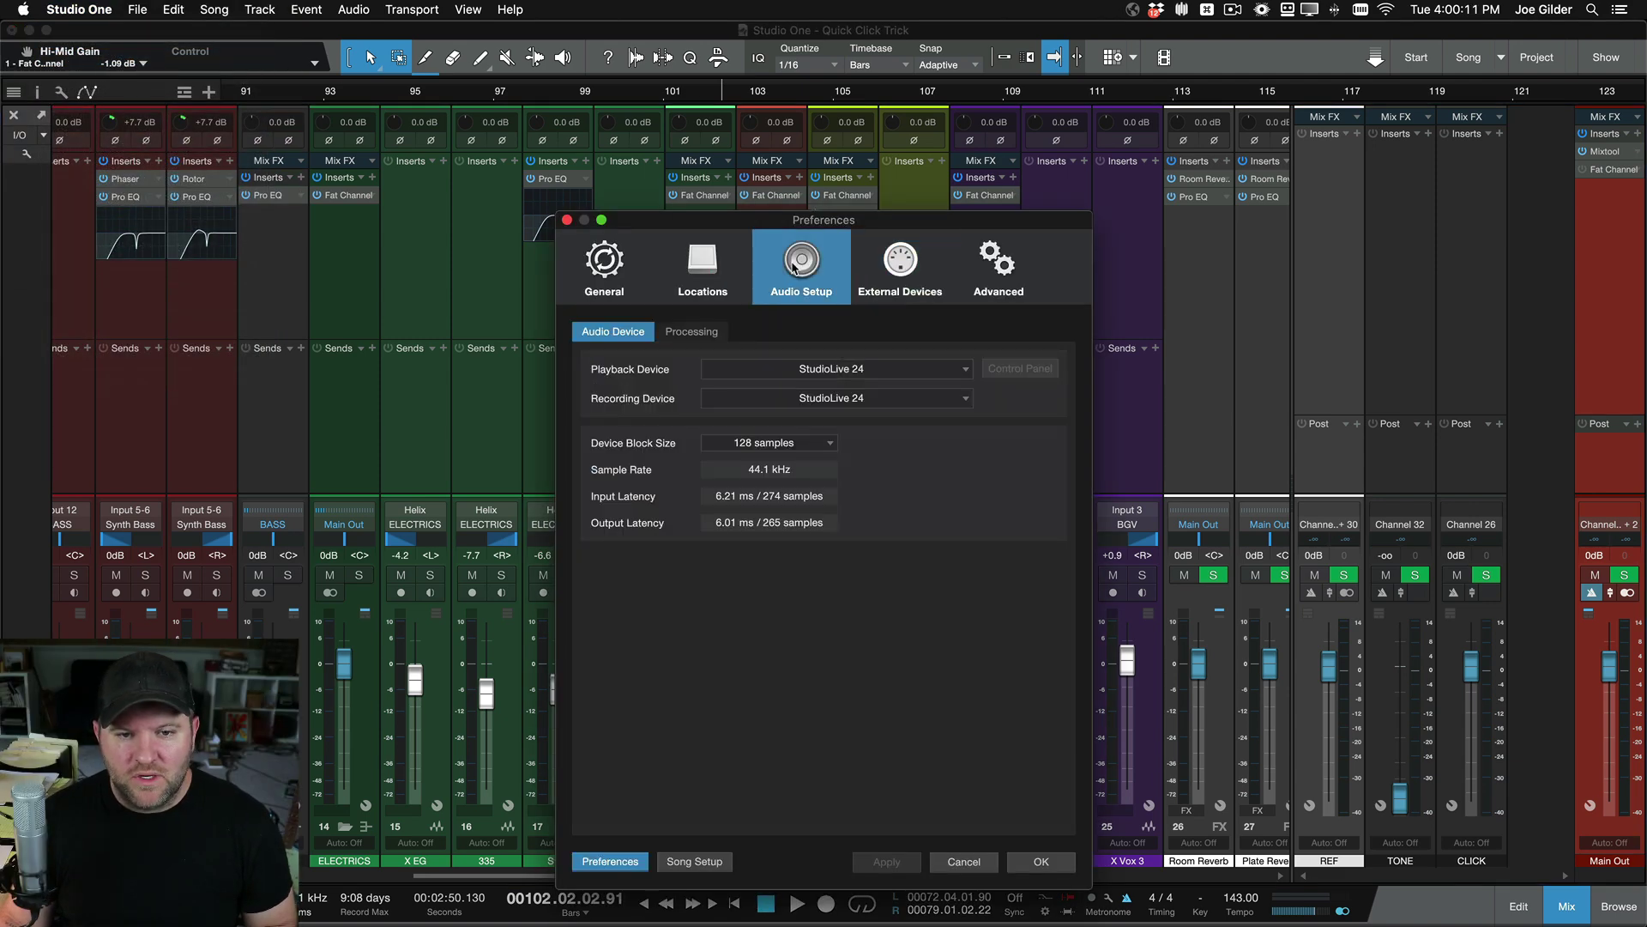
{"action": "left_click", "coordinate": [688, 872]}
{"action": "left_click", "coordinate": [964, 862]}
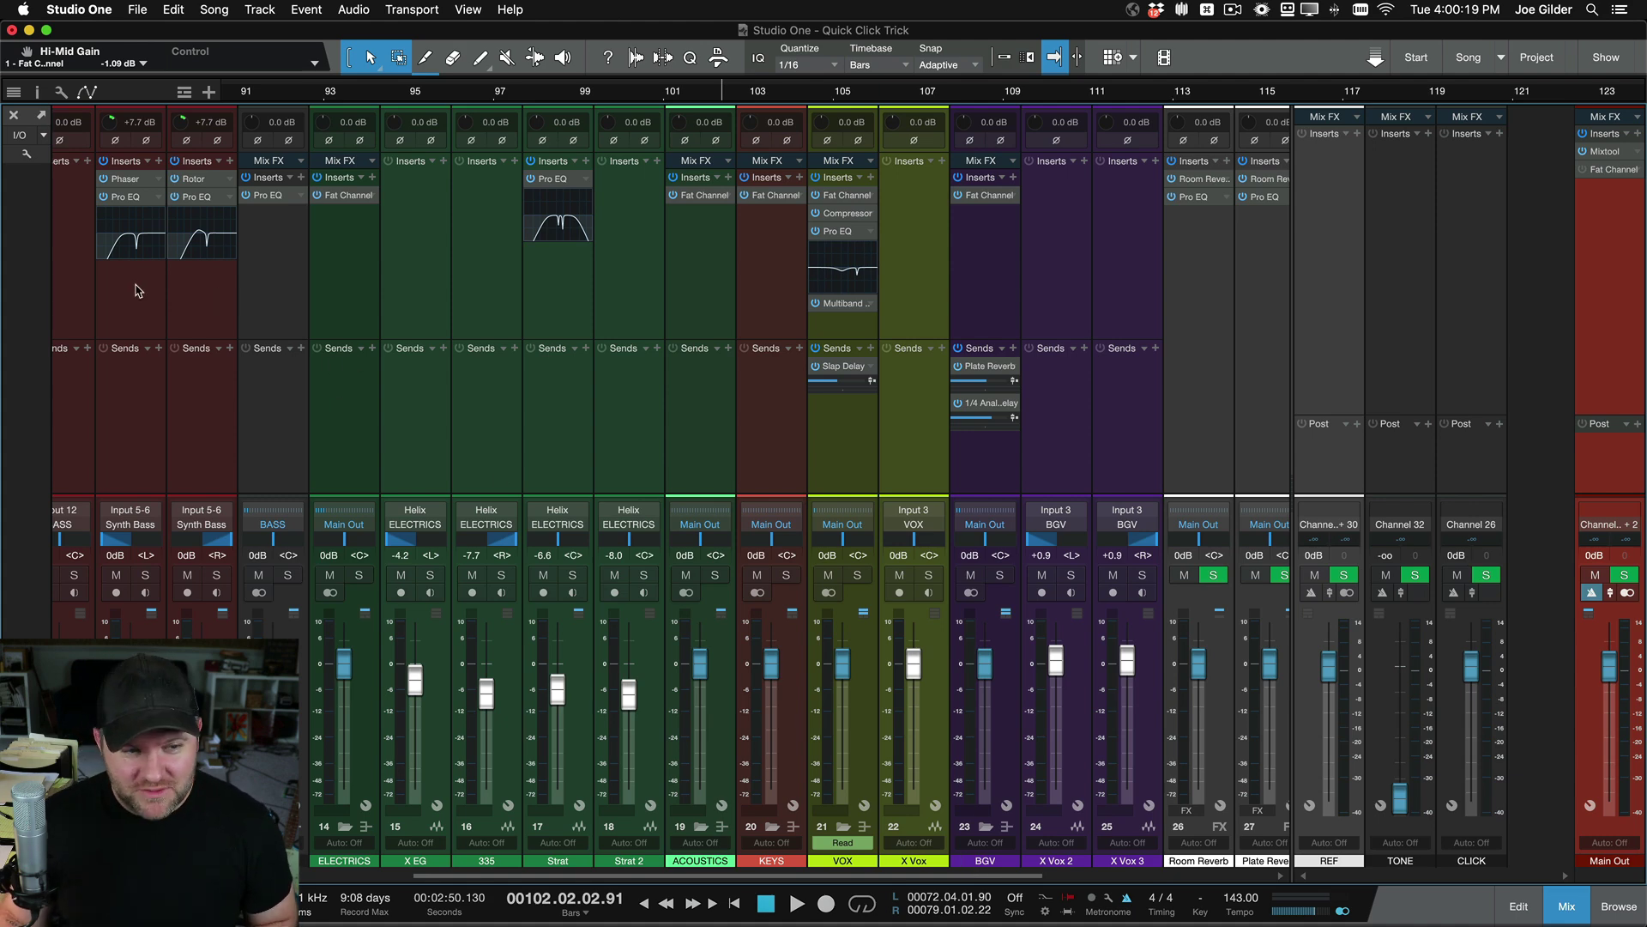
{"action": "key", "text": "F3"}
{"action": "key", "text": "F3"}
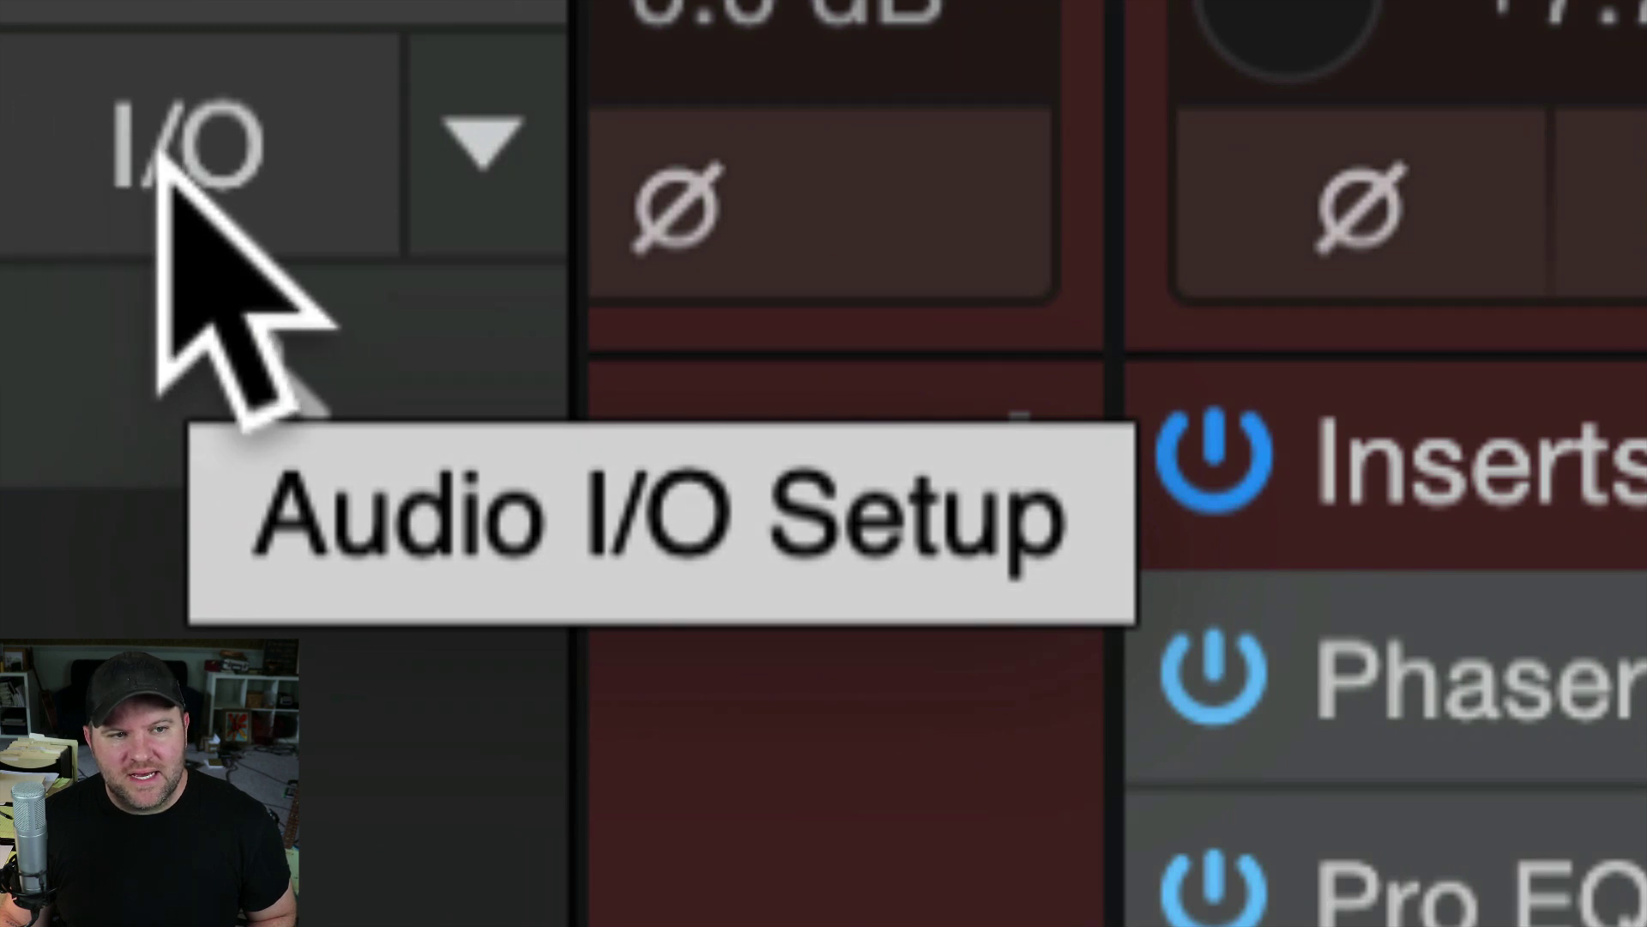
- Open the song's Audio I/O Setup and scroll through its routing grid
{"action": "left_click", "coordinate": [201, 141]}
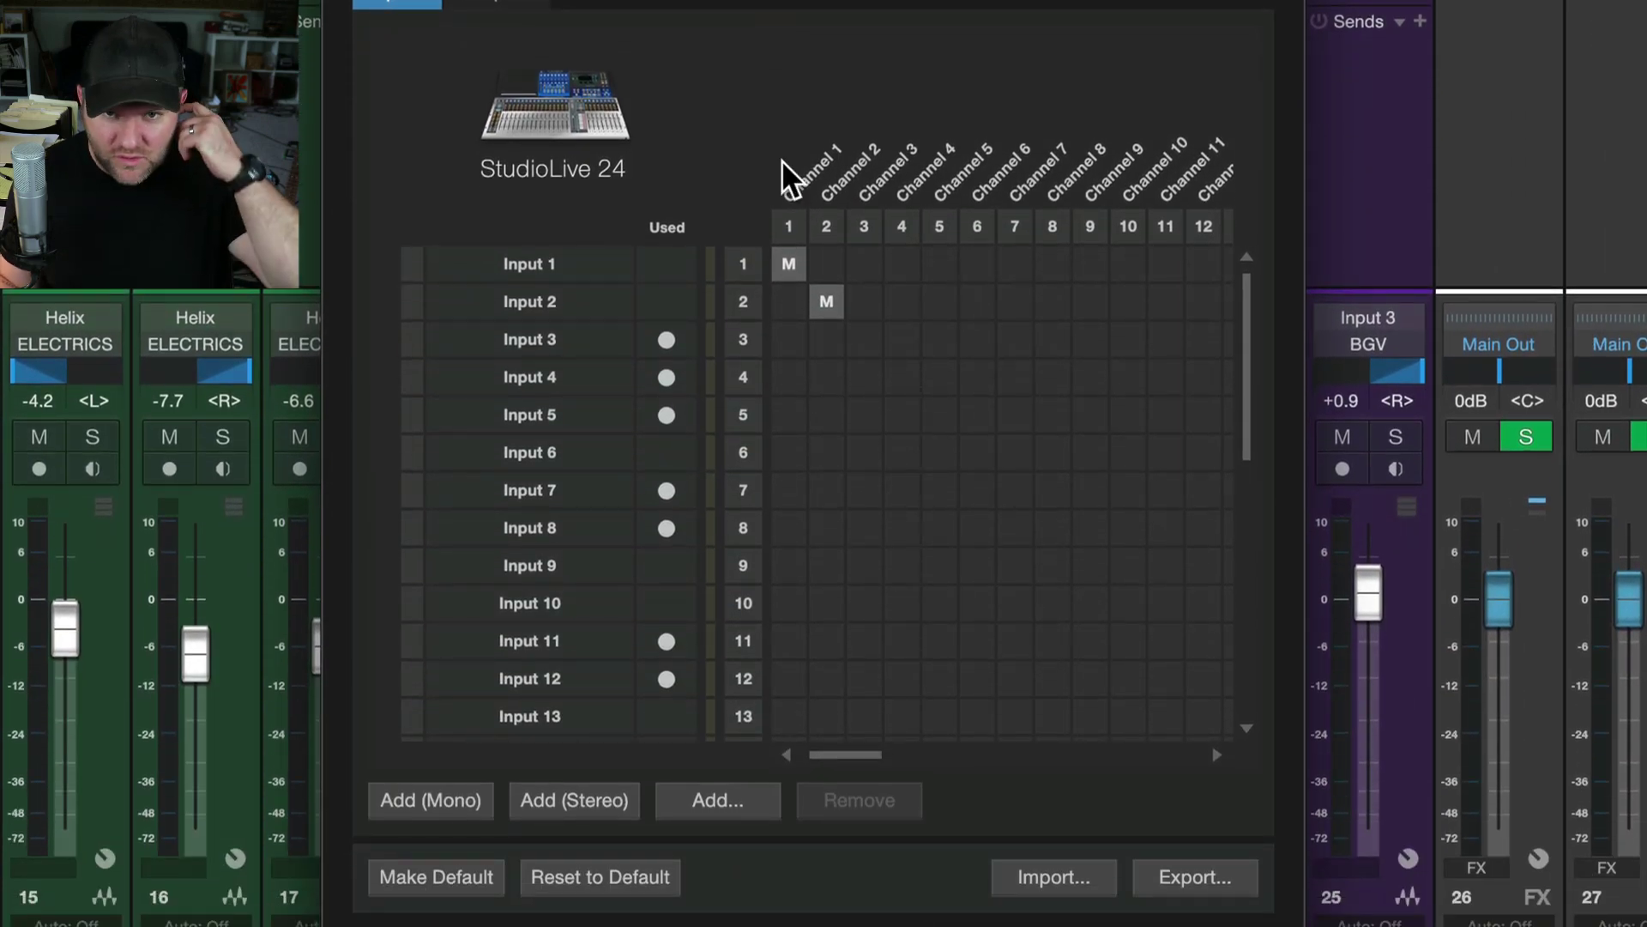
{"action": "scroll", "coordinate": [962, 172], "scroll_direction": "right", "scroll_amount": 10}
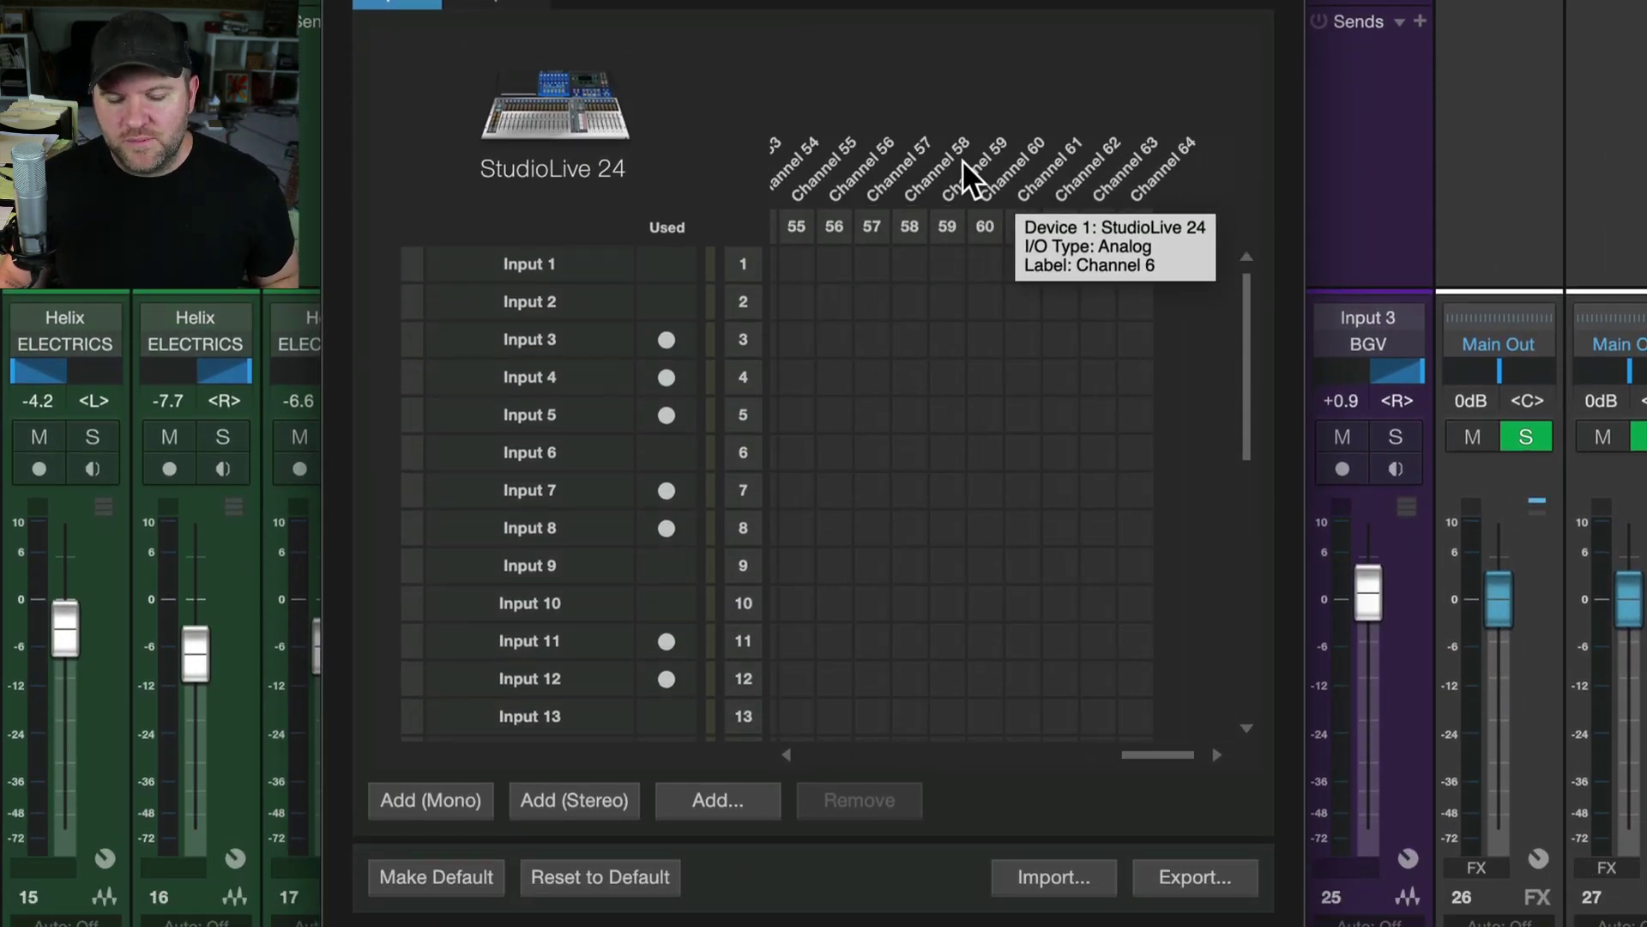
{"action": "scroll", "coordinate": [961, 160], "scroll_direction": "left", "scroll_amount": 10}
{"action": "scroll", "coordinate": [882, 188], "scroll_direction": "right", "scroll_amount": 10}
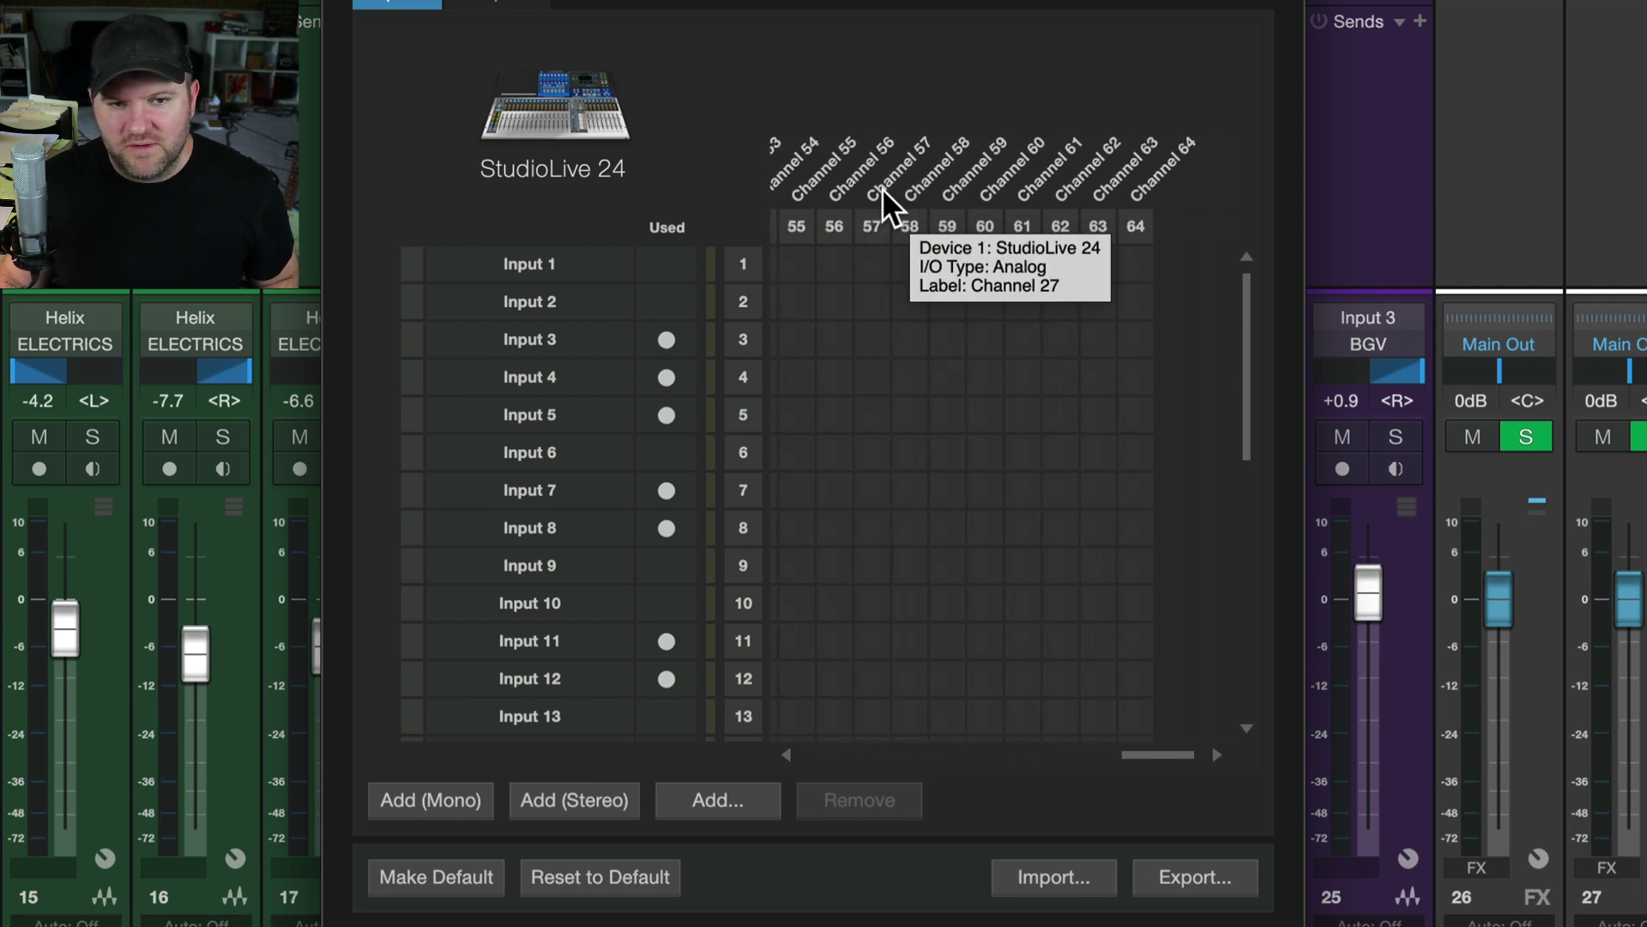
- On the Outputs page, delete the REF, TONE and CLICK outputs
{"action": "left_click", "coordinate": [500, 5]}
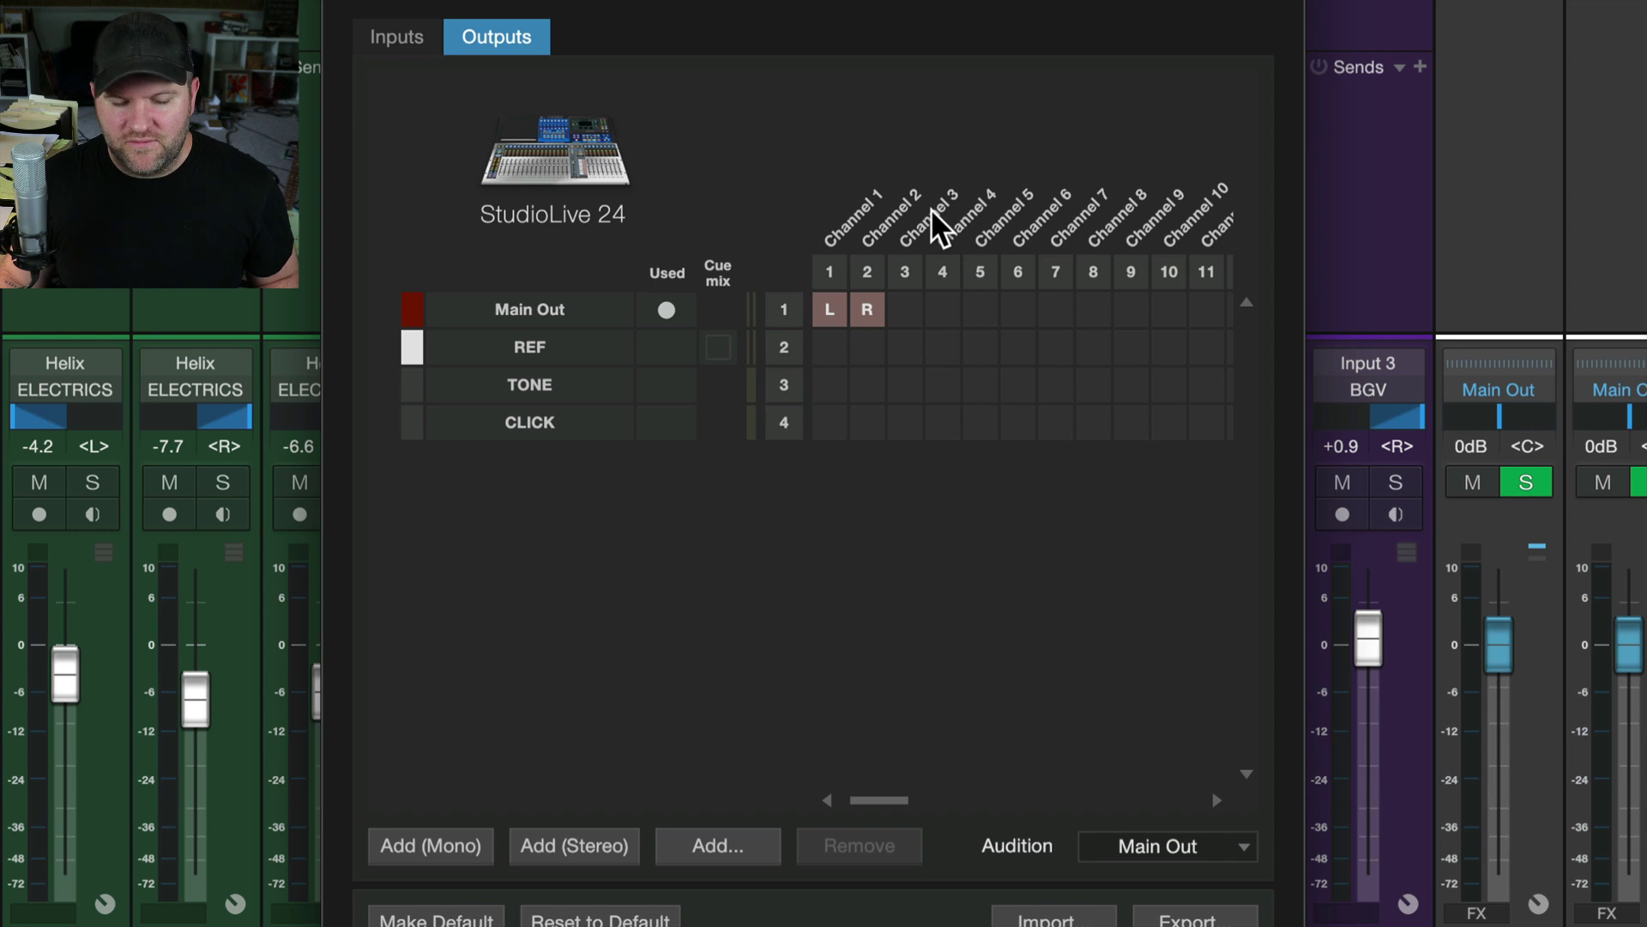
{"action": "left_click", "coordinate": [563, 440]}
{"action": "left_click", "coordinate": [554, 354], "text": "shift"}
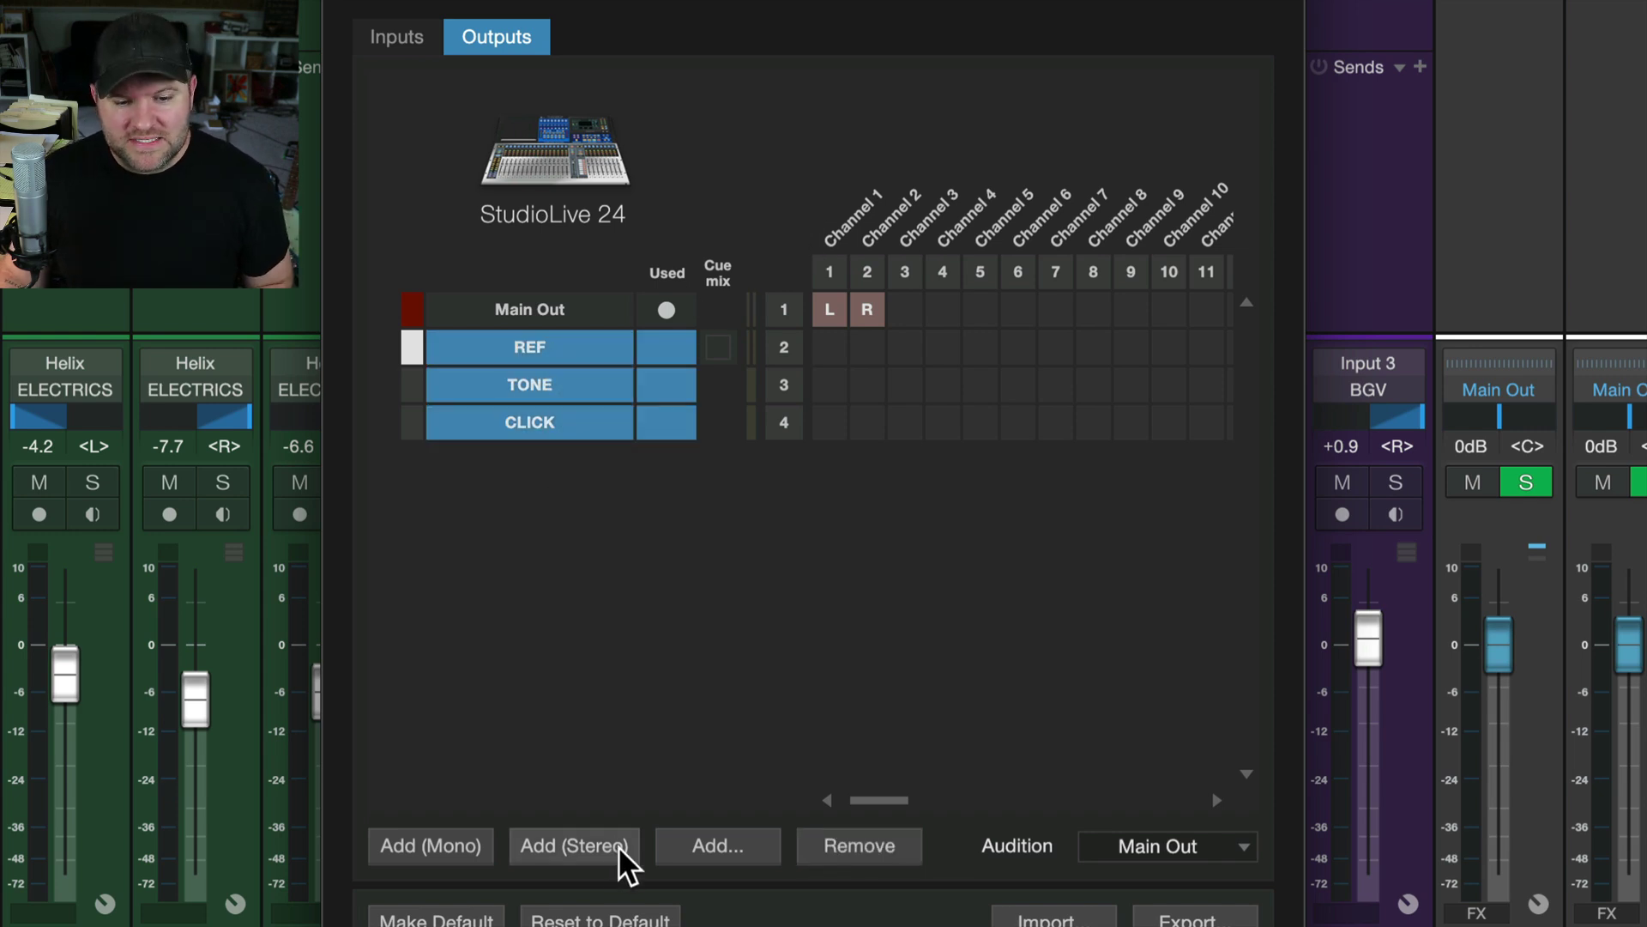
{"action": "left_click", "coordinate": [831, 847]}
- Select Main Out and scroll the grid to check its StudioLive 24 channel 1–2 assignment
{"action": "left_click", "coordinate": [552, 321]}
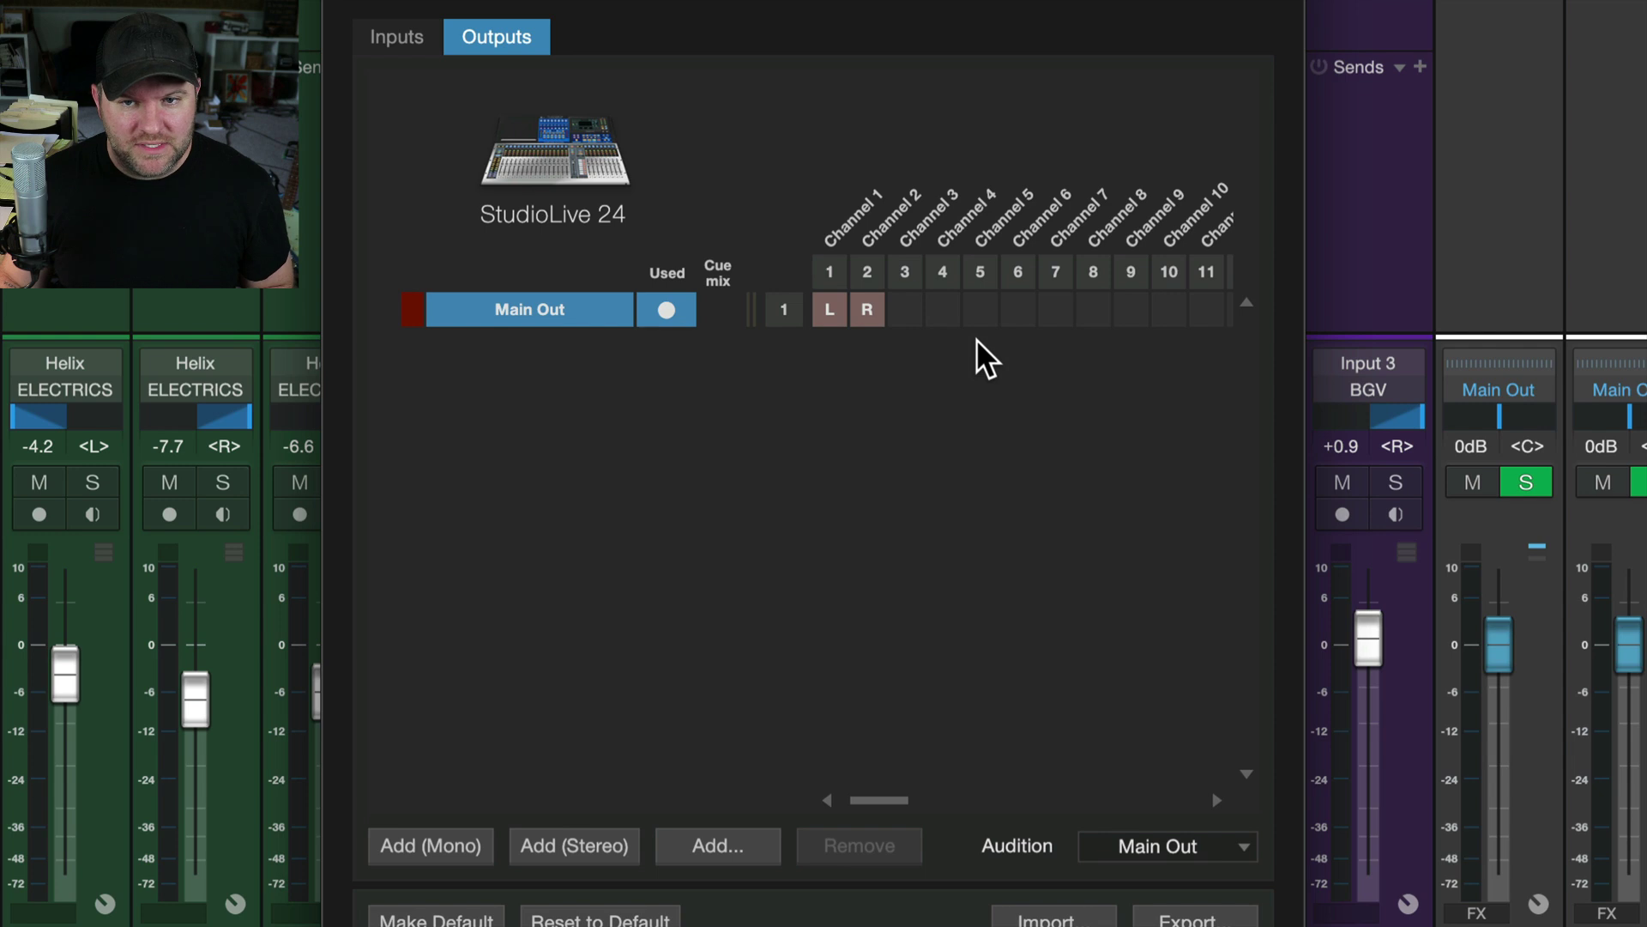
{"action": "scroll", "coordinate": [983, 356], "scroll_direction": "right", "scroll_amount": 2}
{"action": "scroll", "coordinate": [984, 357], "scroll_direction": "right", "scroll_amount": 8}
{"action": "scroll", "coordinate": [984, 357], "scroll_direction": "left", "scroll_amount": 10}
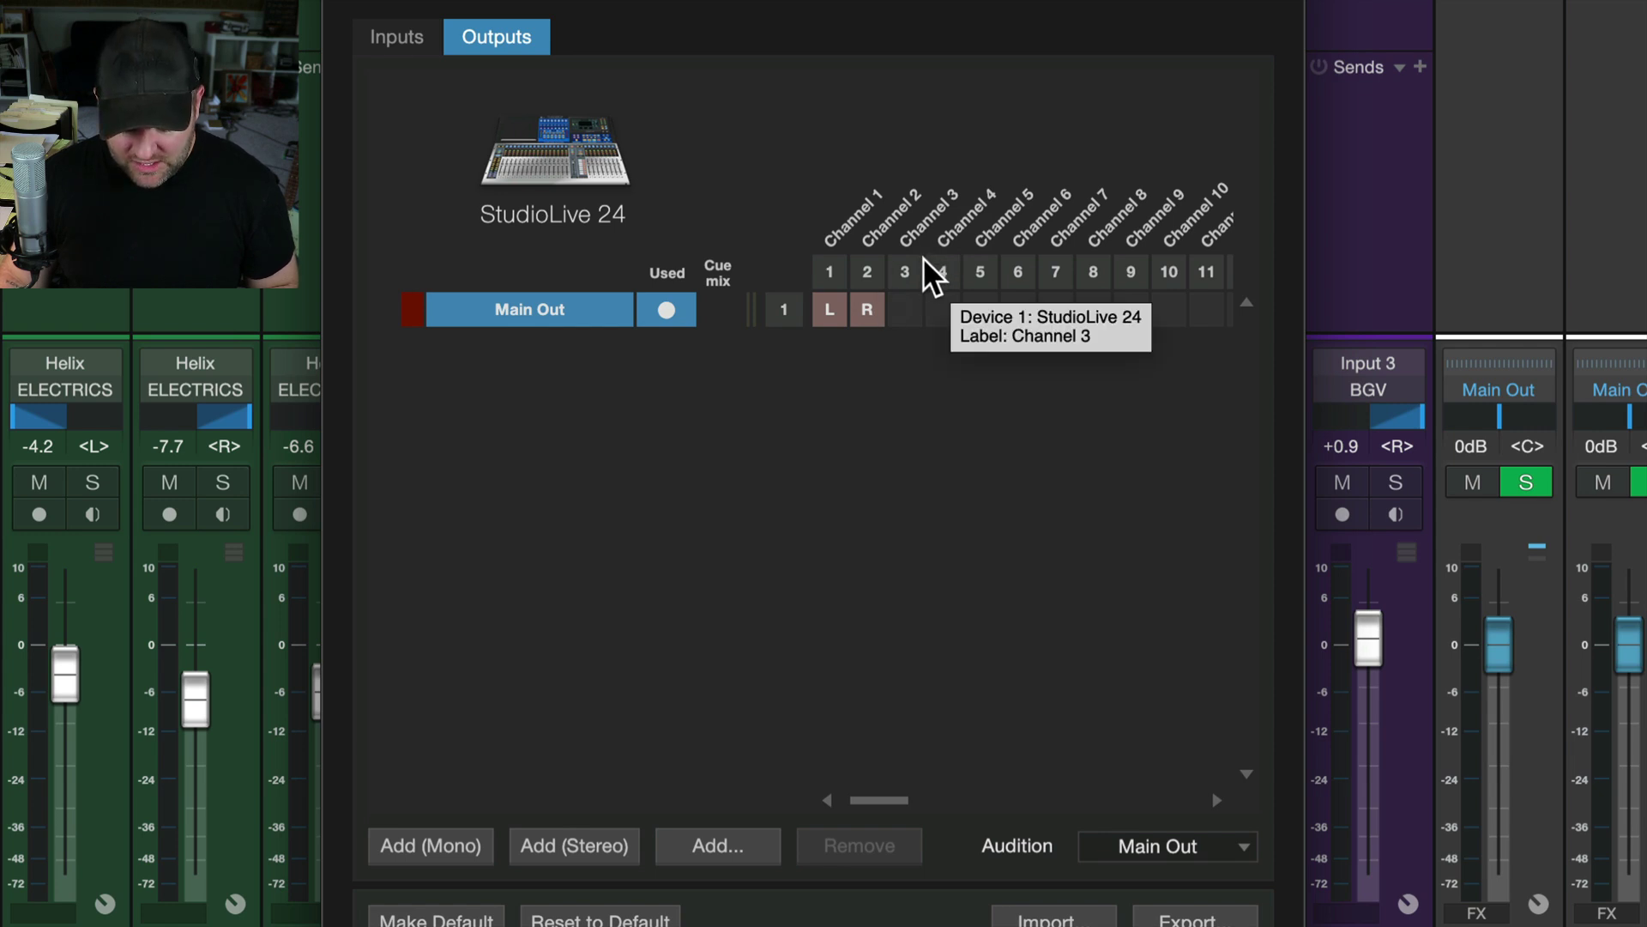
{"action": "scroll", "coordinate": [949, 258], "scroll_direction": "right", "scroll_amount": 10}
{"action": "scroll", "coordinate": [949, 257], "scroll_direction": "left", "scroll_amount": 3}
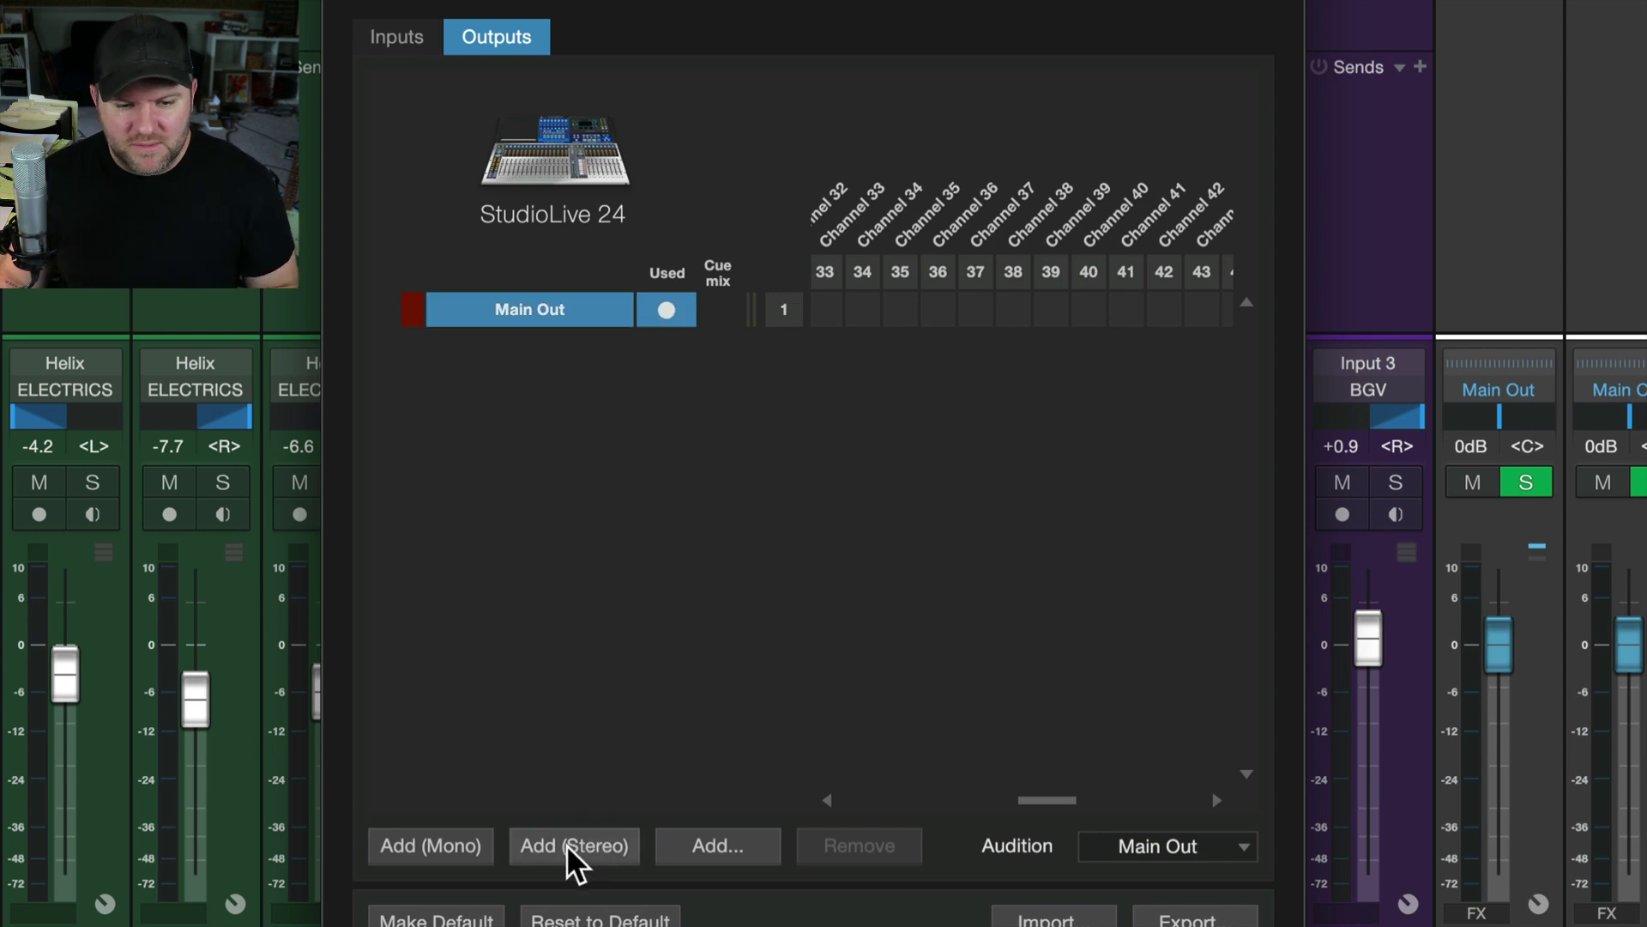
- Add a new mono output and rename it from Sub 1 to CLICK
{"action": "left_click", "coordinate": [471, 850]}
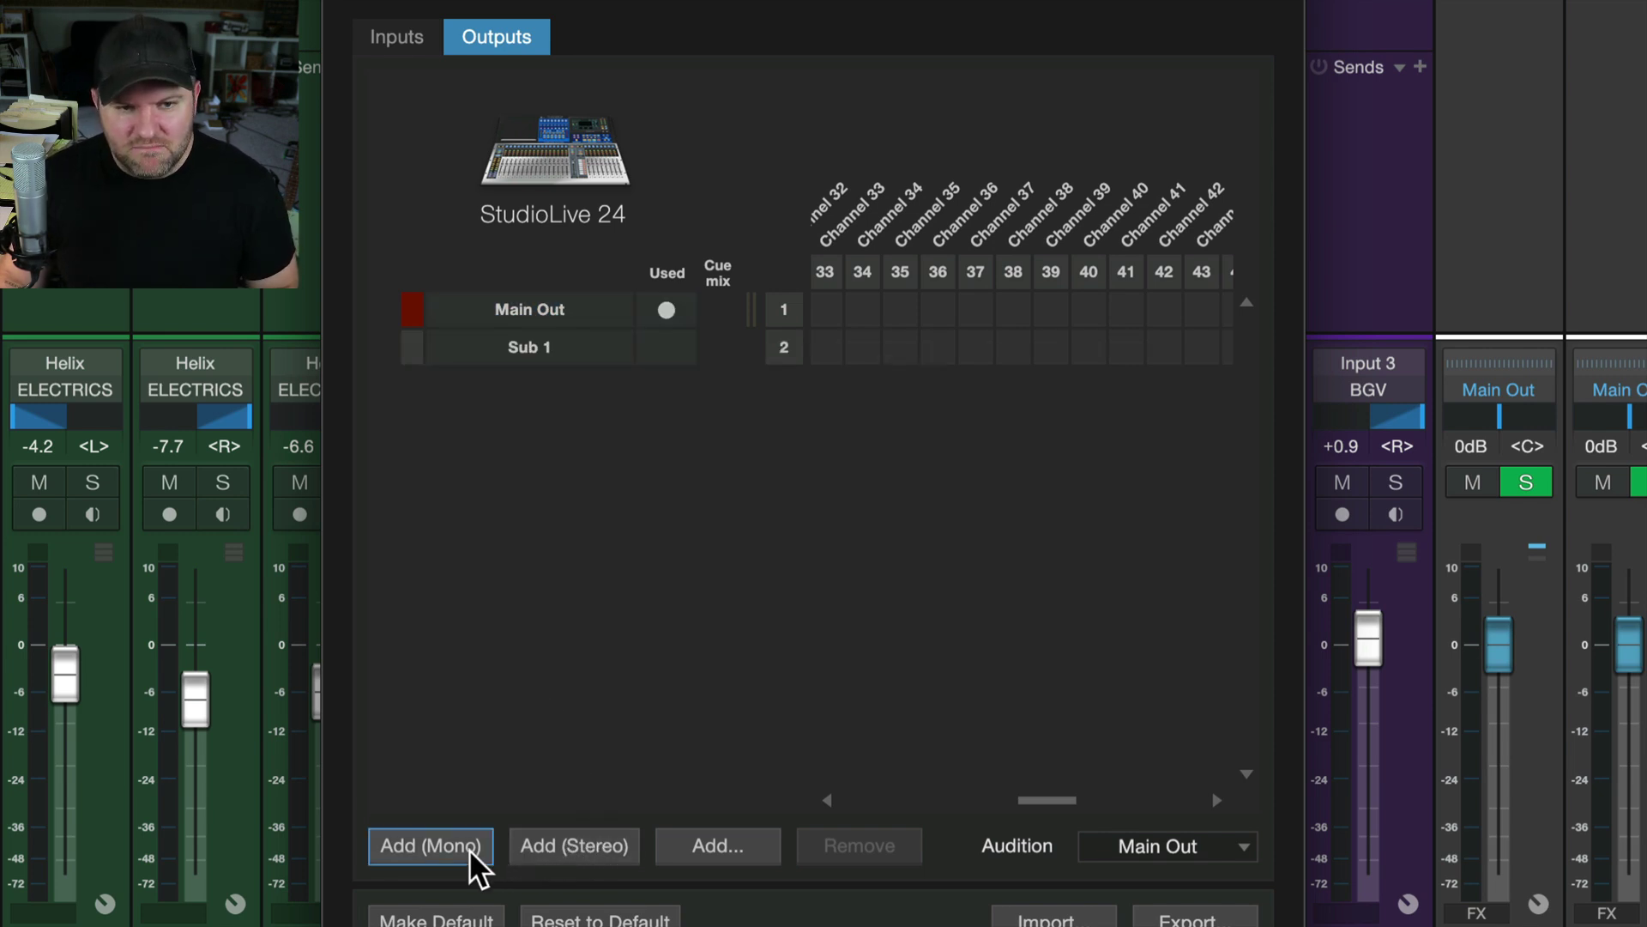
{"action": "double_click", "coordinate": [539, 346]}
{"action": "type", "text": "CLICK"}
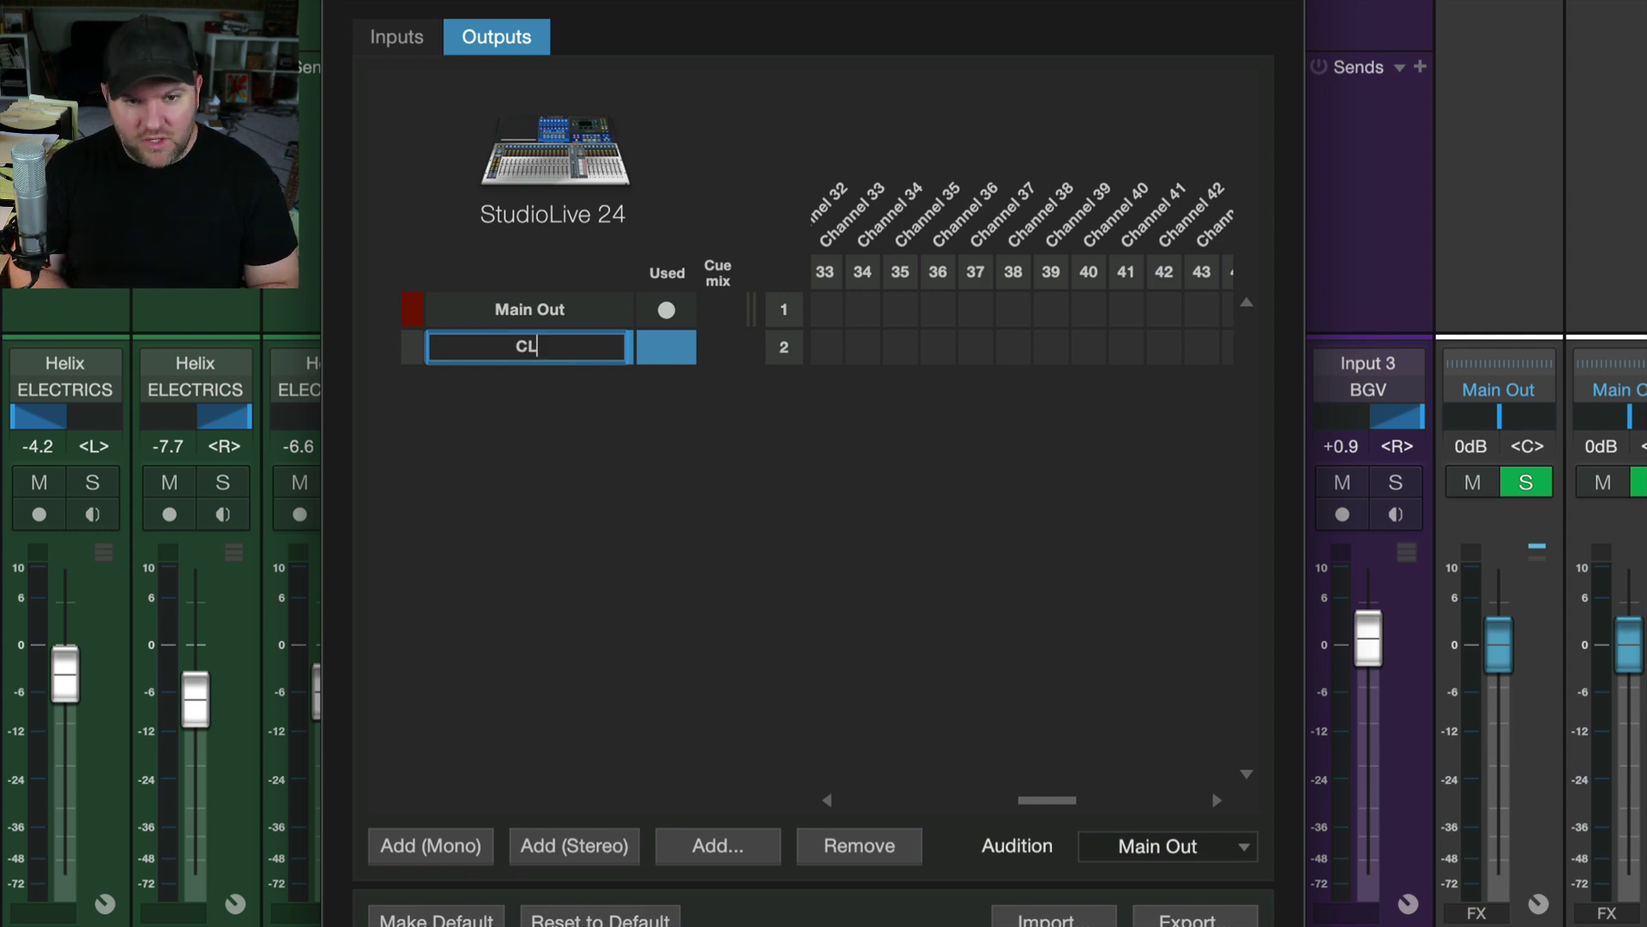
{"action": "key", "text": "Return"}
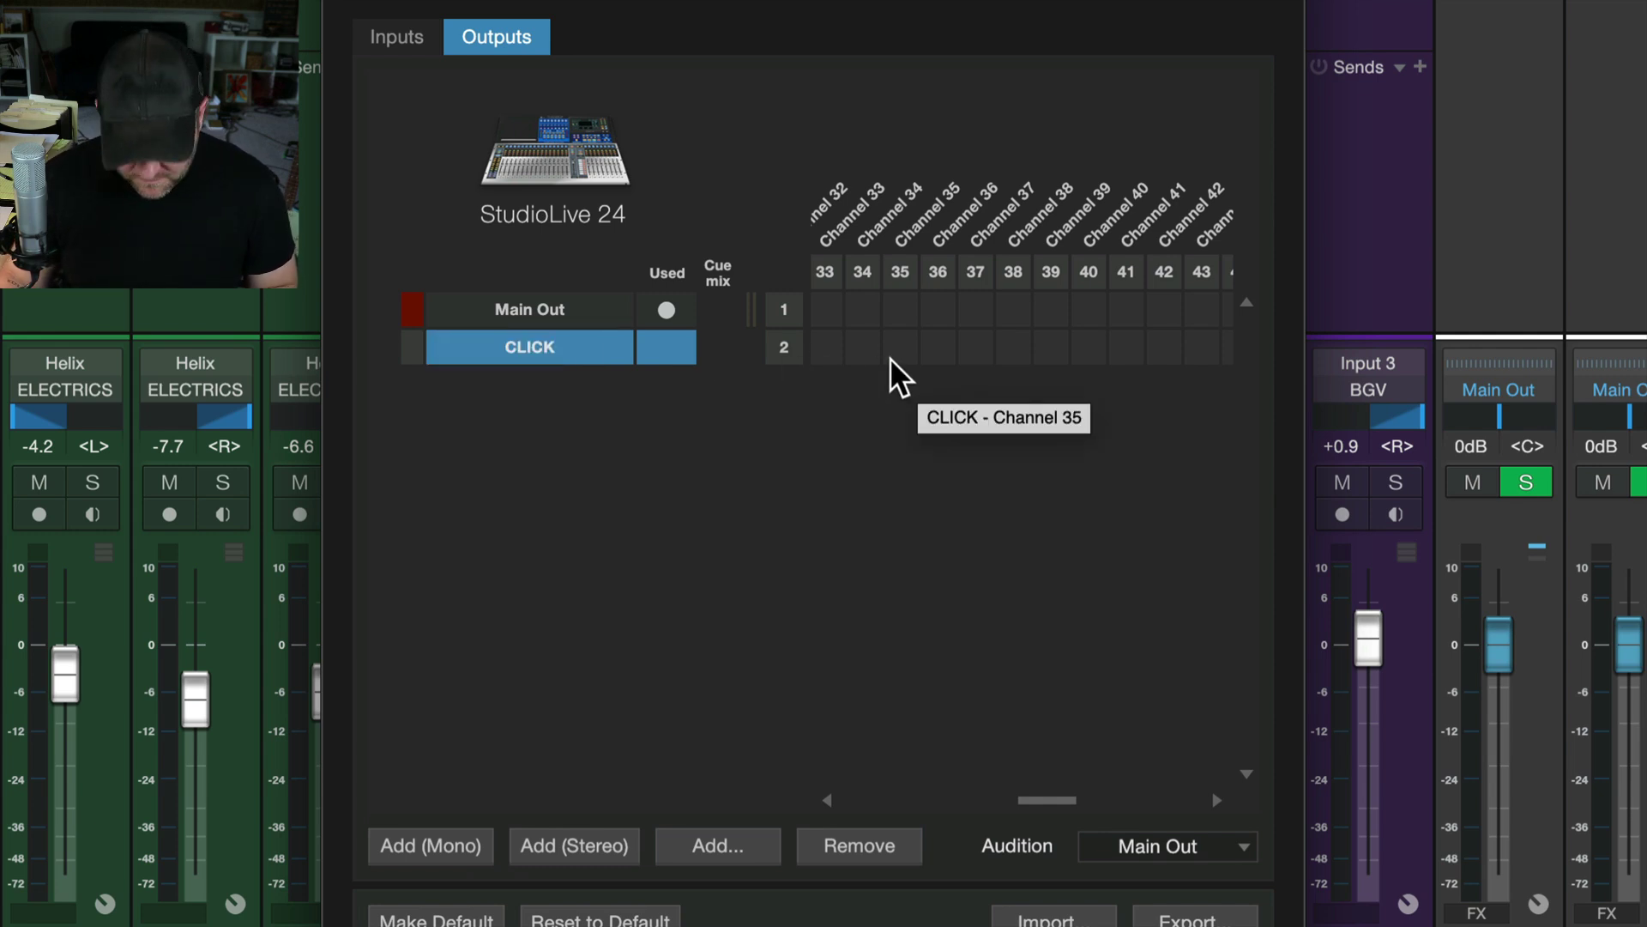
- Route the CLICK output to StudioLive 24 channel 26, apply it, and close Song Setup
{"action": "scroll", "coordinate": [892, 378], "scroll_direction": "left", "scroll_amount": 3}
{"action": "scroll", "coordinate": [892, 377], "scroll_direction": "left", "scroll_amount": 7}
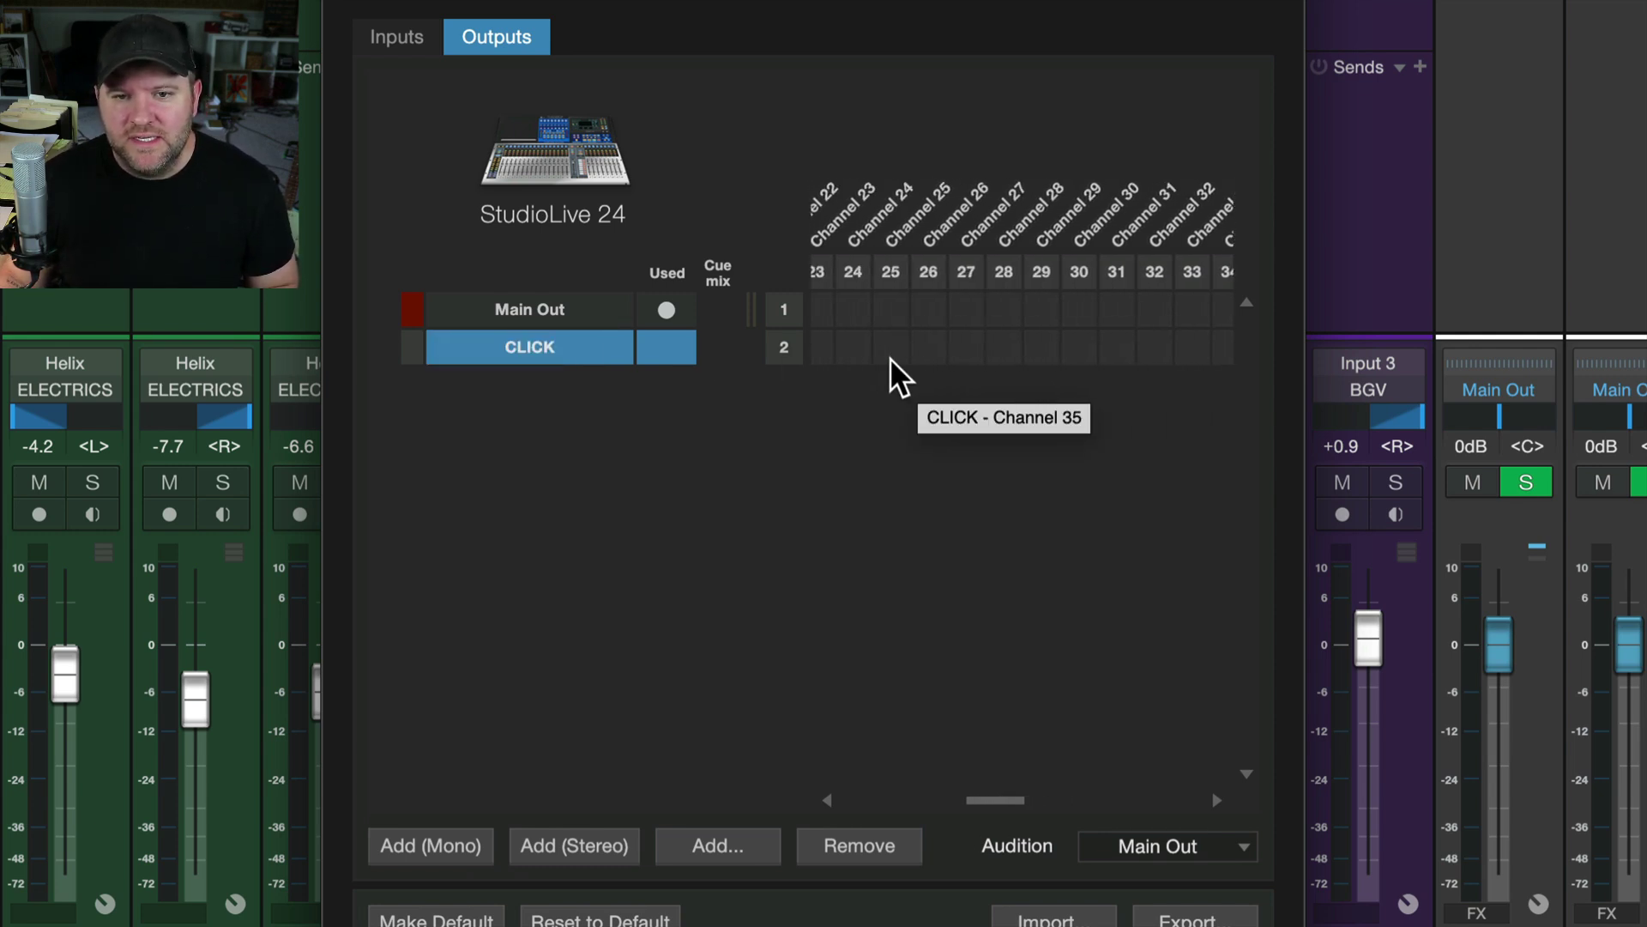
{"action": "left_click", "coordinate": [940, 348]}
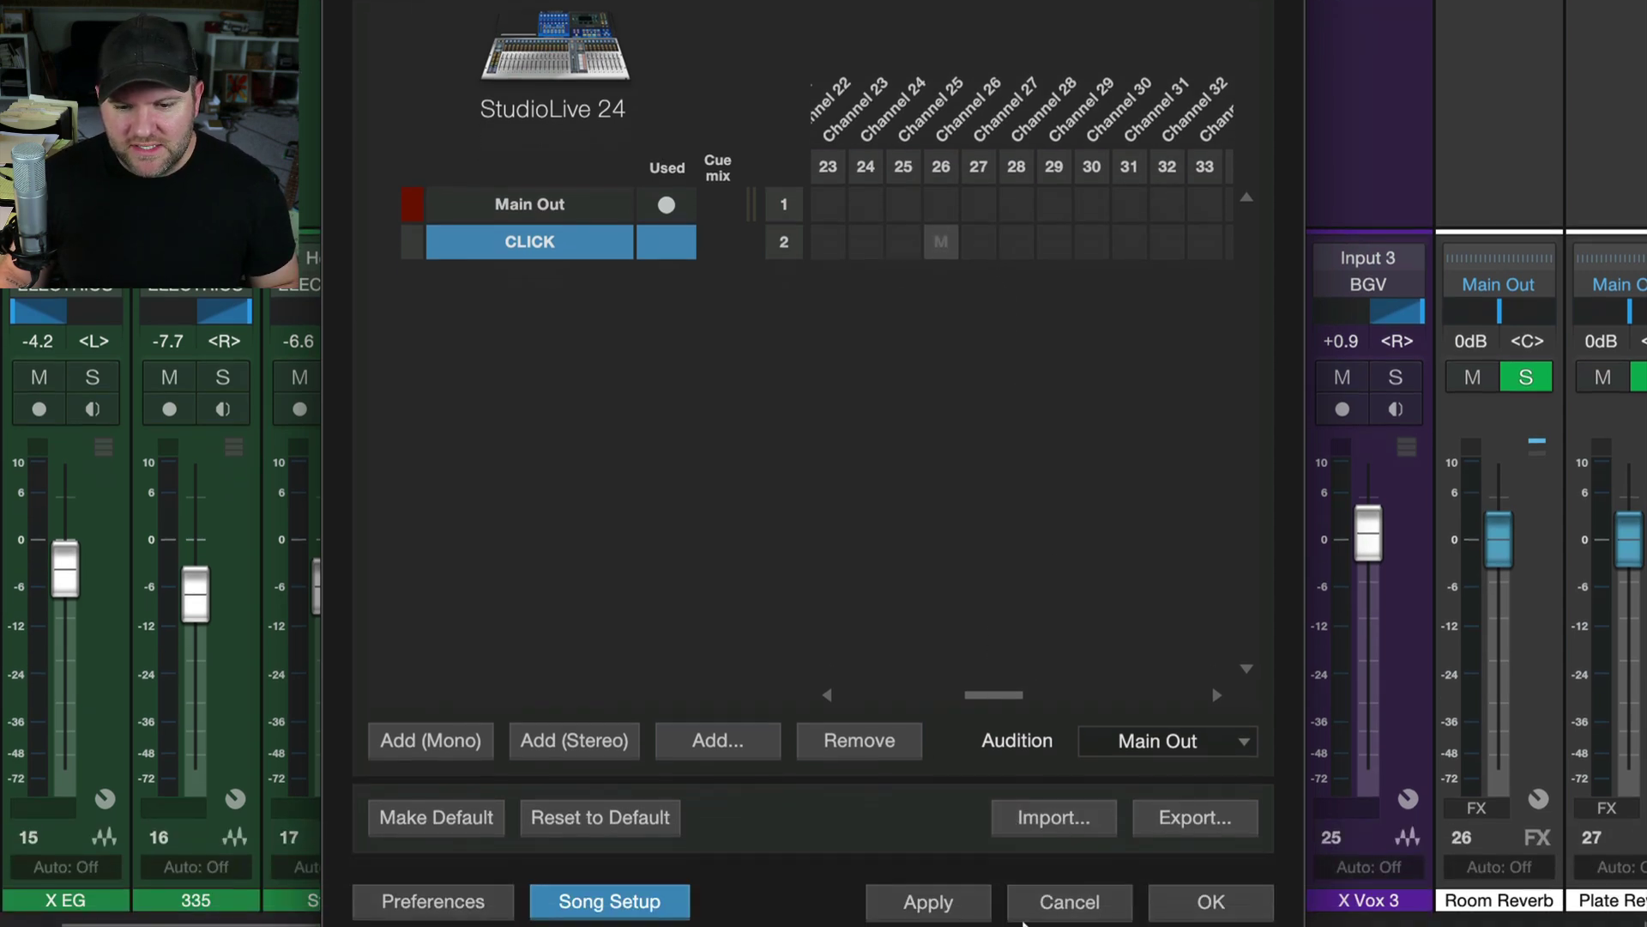
{"action": "left_click", "coordinate": [929, 903]}
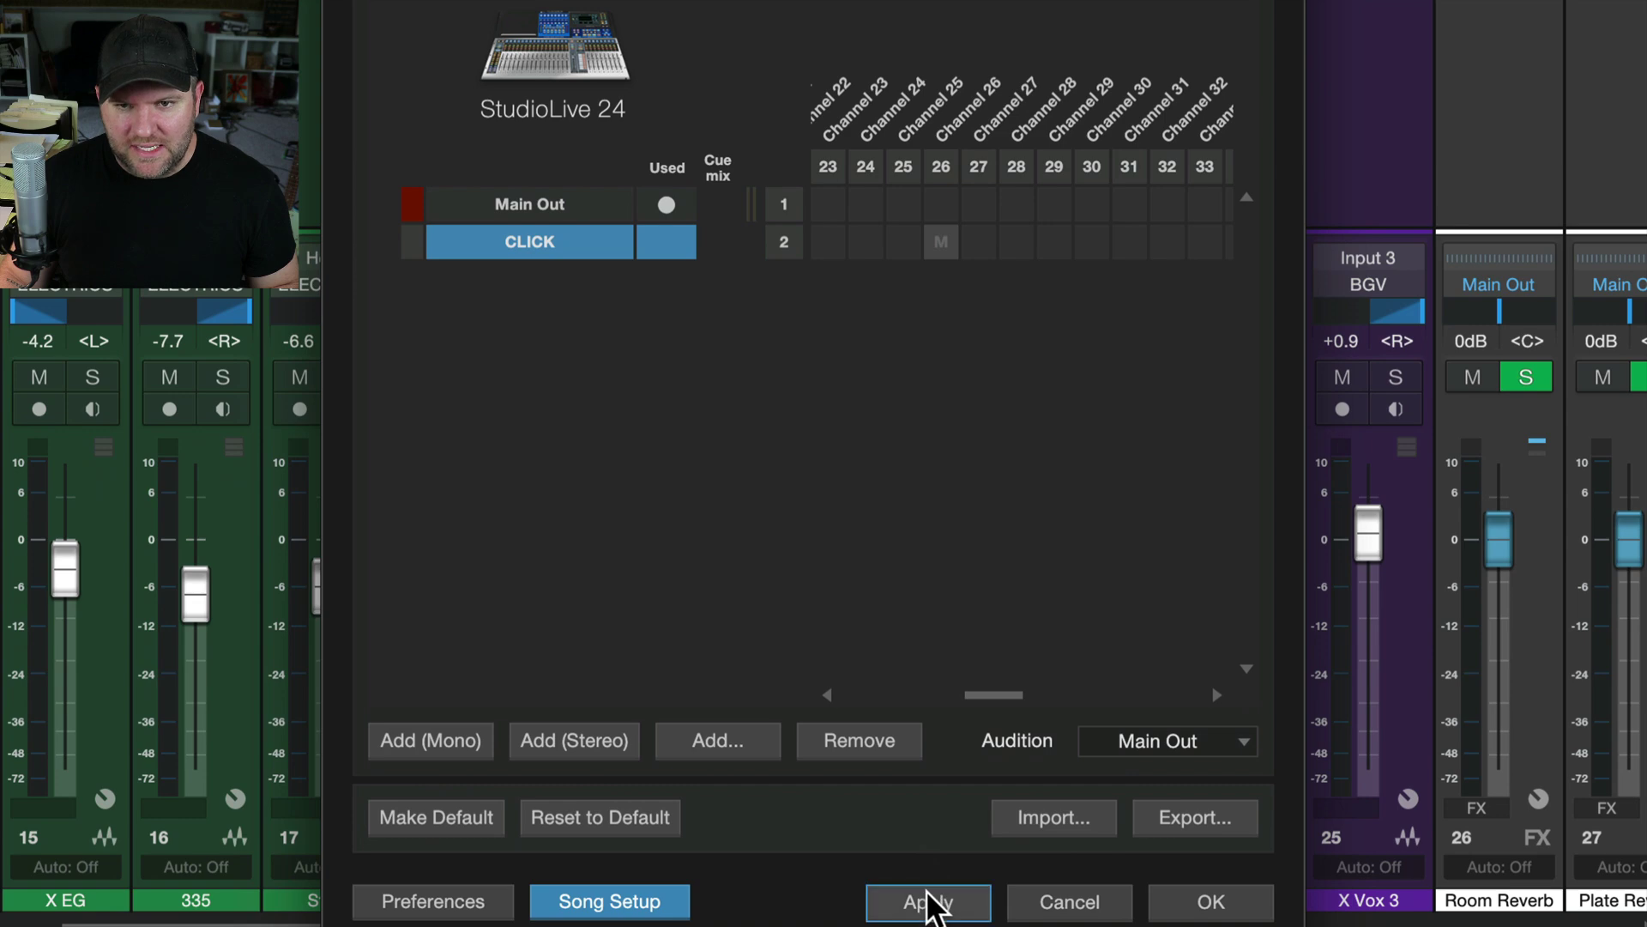
{"action": "left_click", "coordinate": [929, 903]}
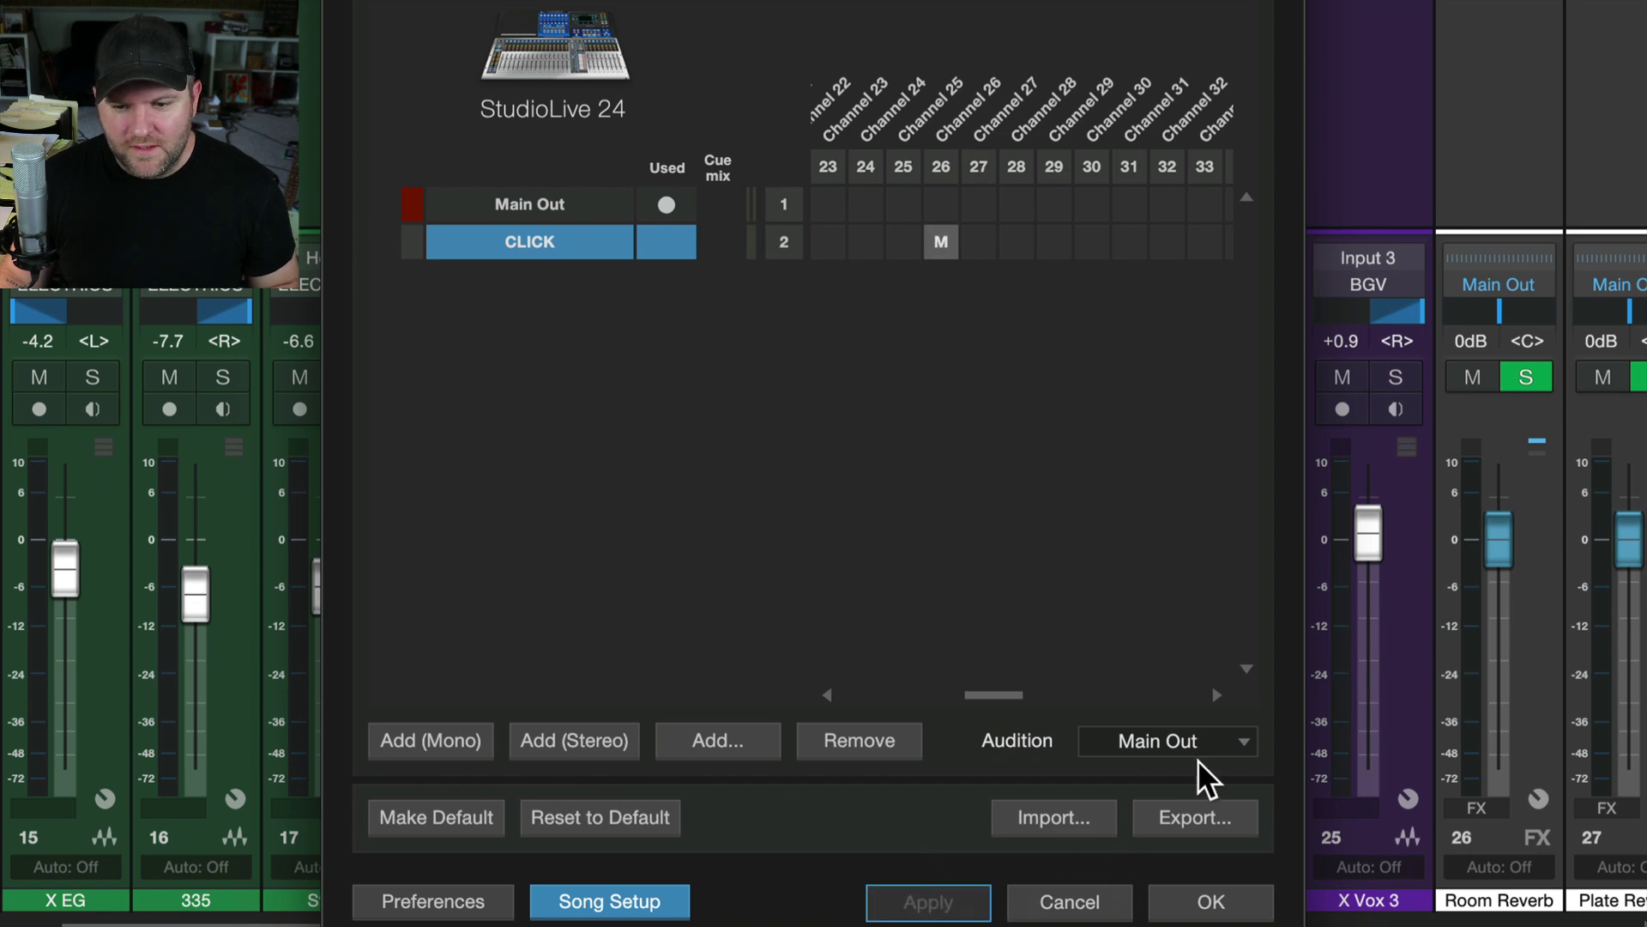
{"action": "left_click", "coordinate": [1211, 902]}
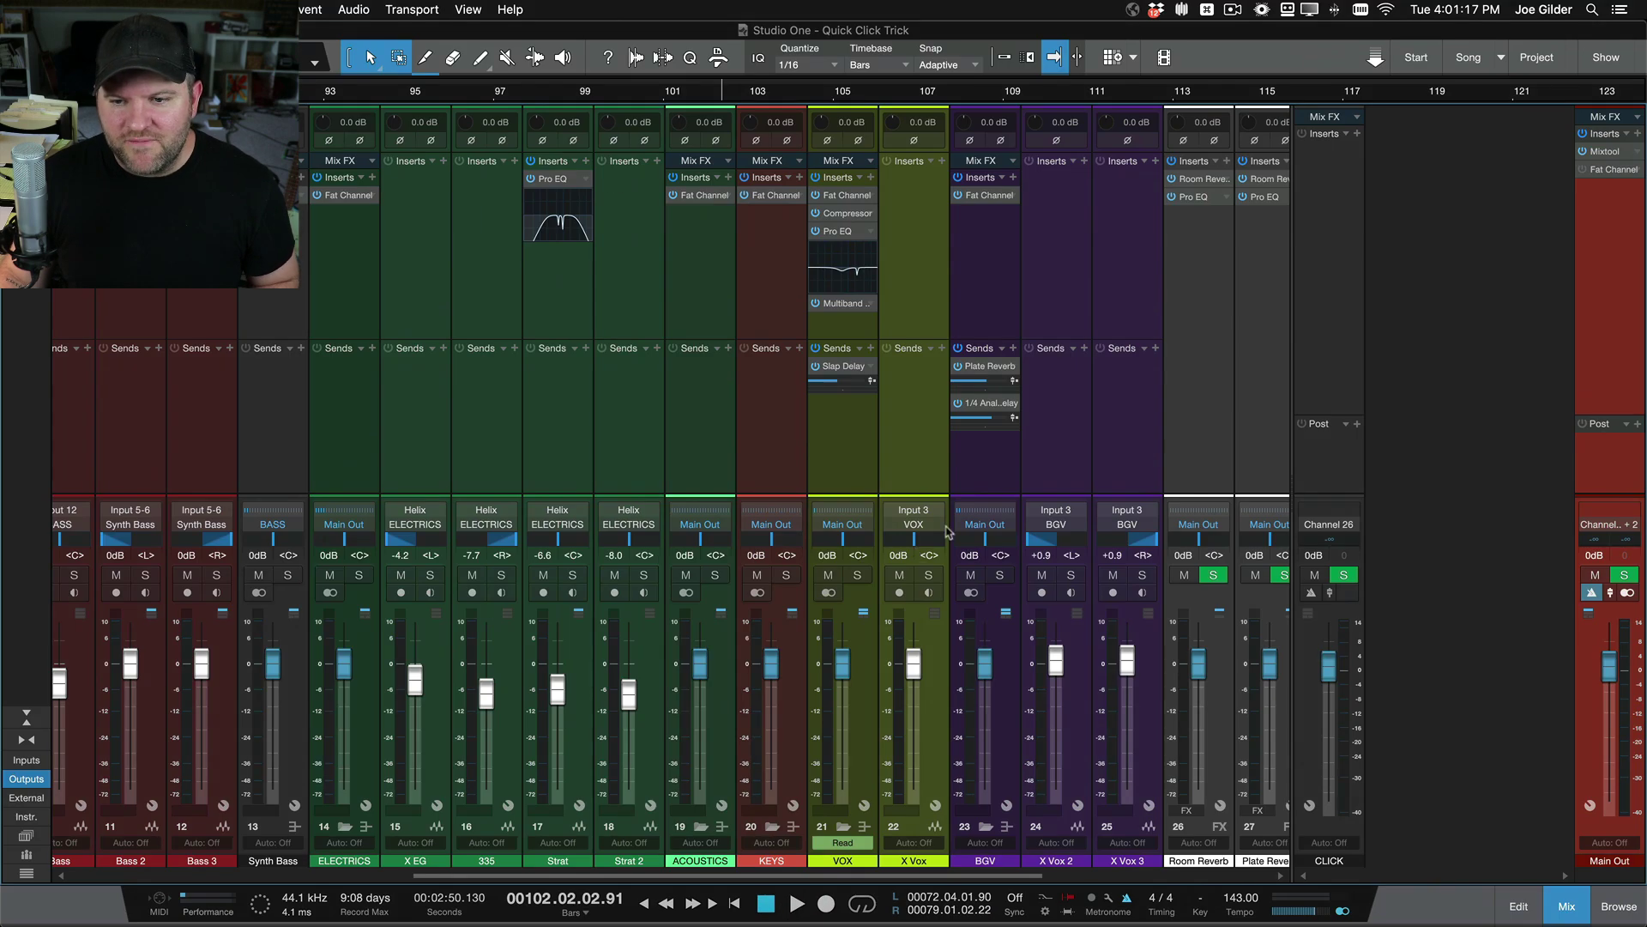
- Show output strips in the mixer and resize the divider to reveal the Channel 26 strip
{"action": "left_click_drag", "start_coordinate": [1290, 483], "coordinate": [1642, 478]}
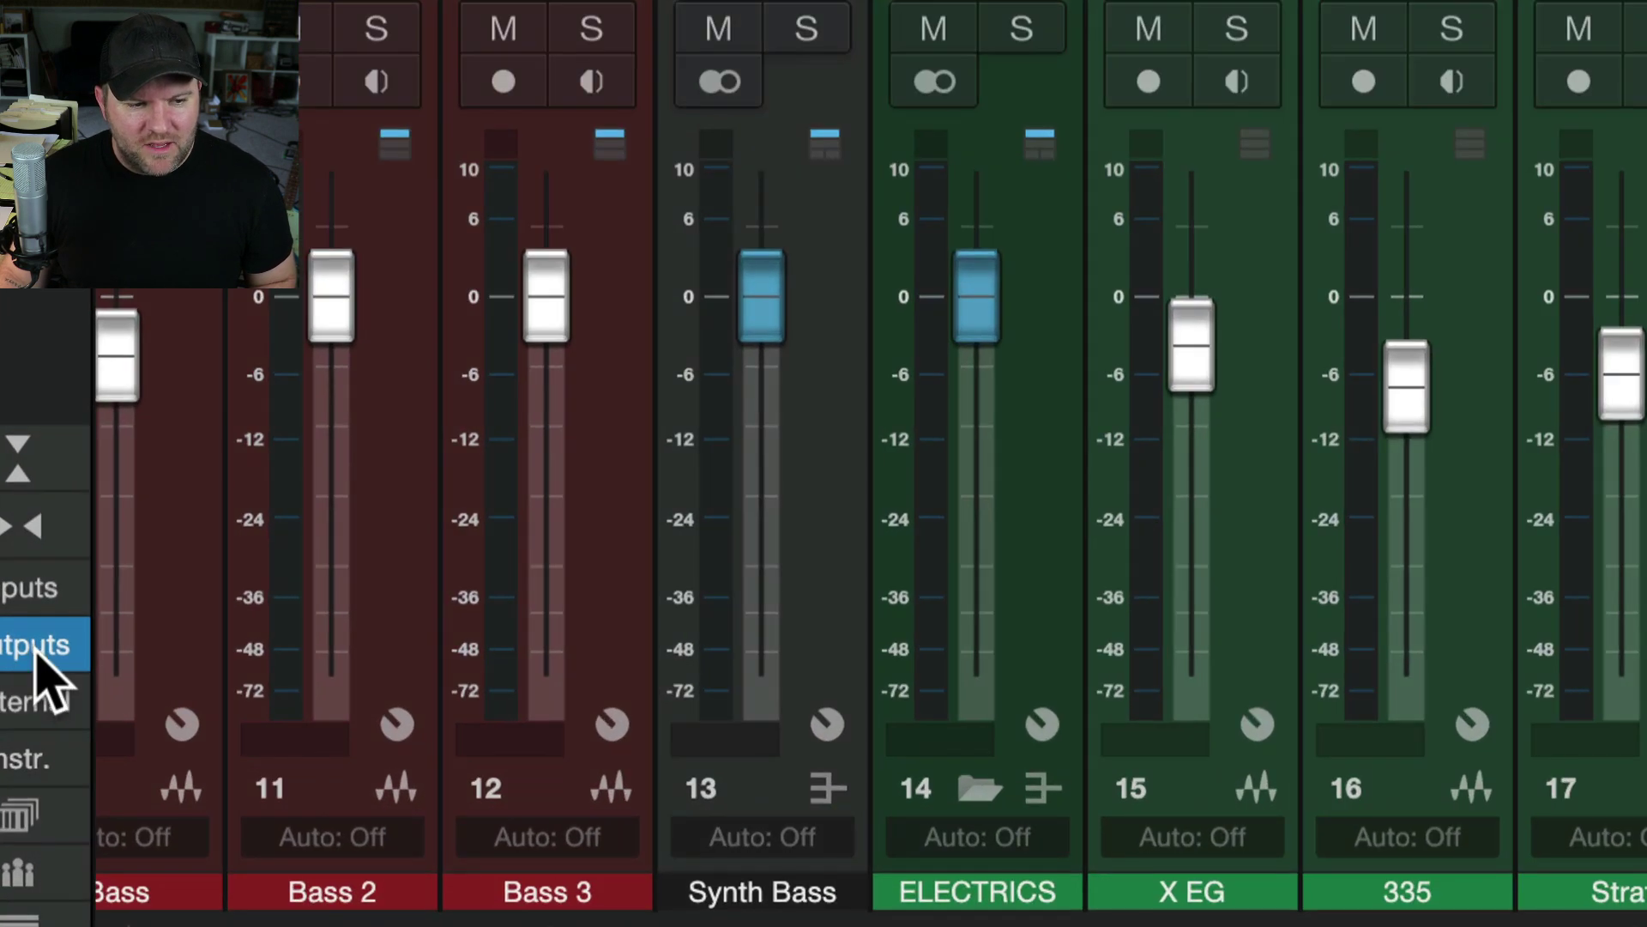
{"action": "left_click", "coordinate": [94, 918]}
{"action": "left_click", "coordinate": [38, 653]}
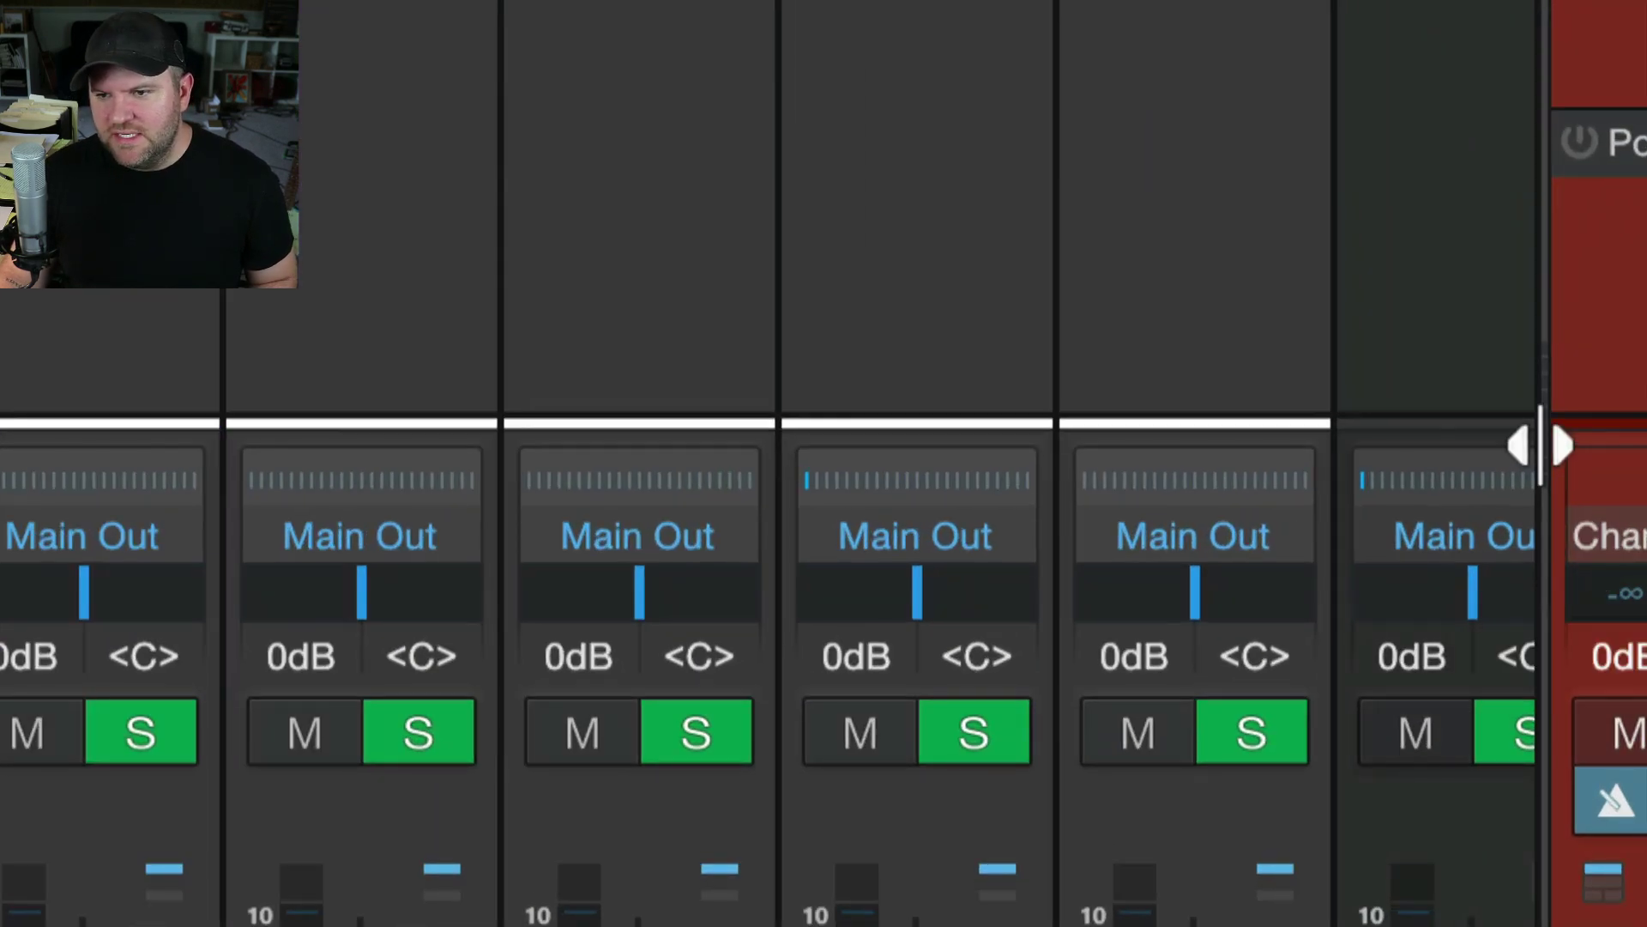
{"action": "left_click_drag", "start_coordinate": [1580, 501], "coordinate": [1505, 496]}
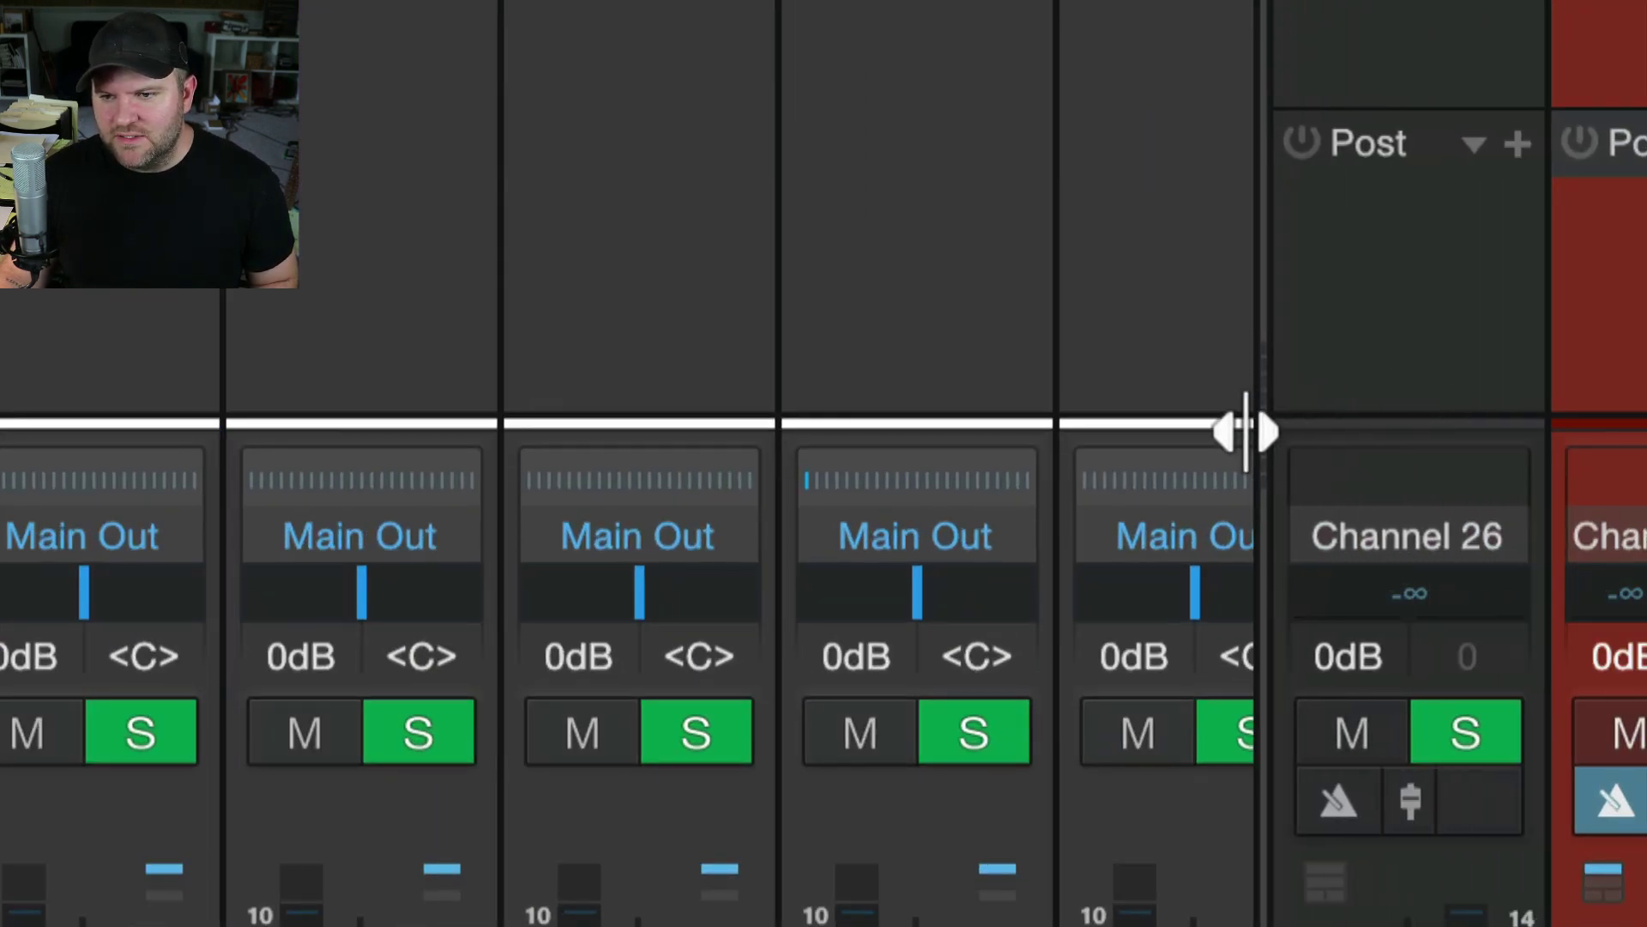
{"action": "left_click_drag", "start_coordinate": [1245, 429], "coordinate": [1269, 360]}
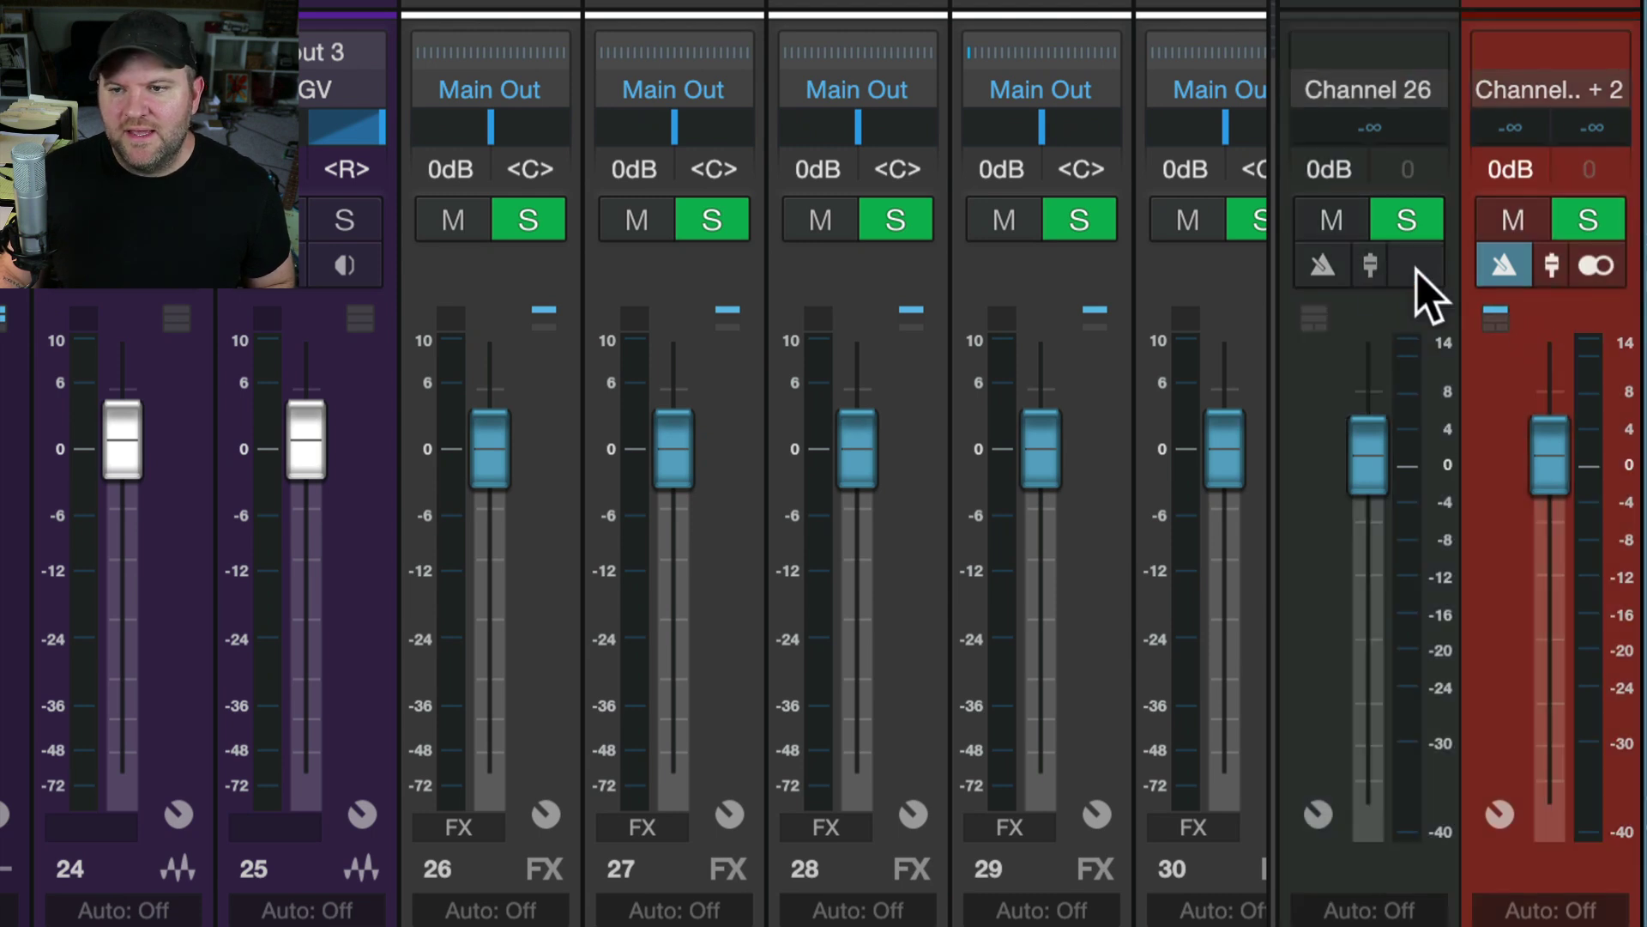
- Select the Channel 26 output strip and switch off the metronome click on Main Out
{"action": "left_click", "coordinate": [1426, 316]}
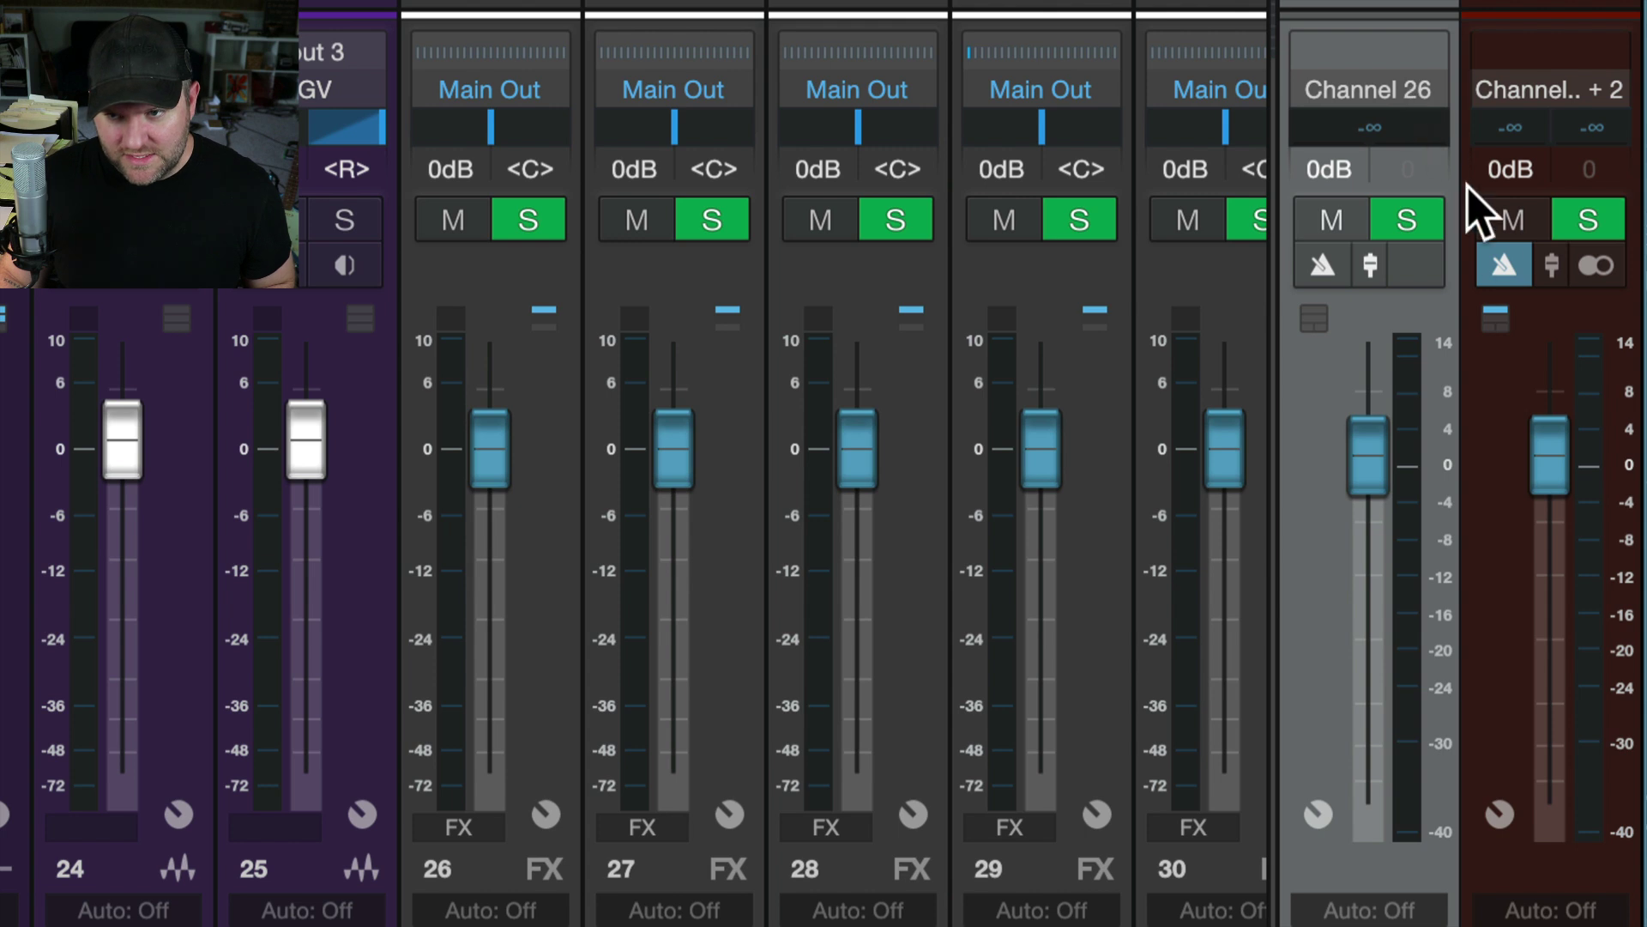
{"action": "left_click", "coordinate": [1498, 270]}
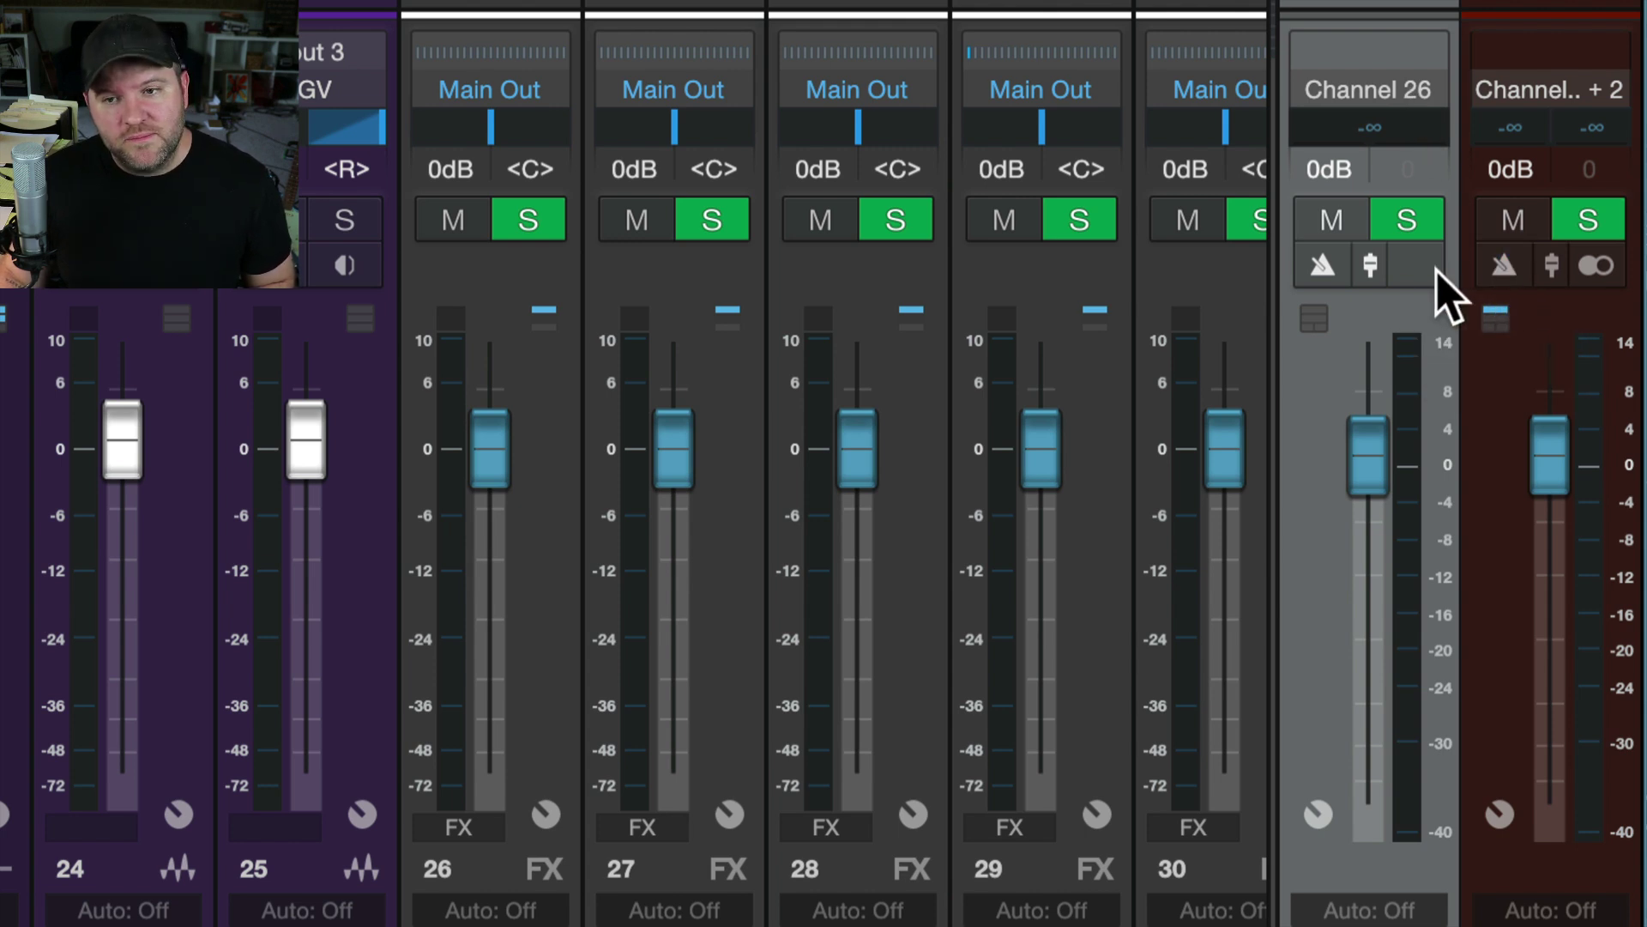